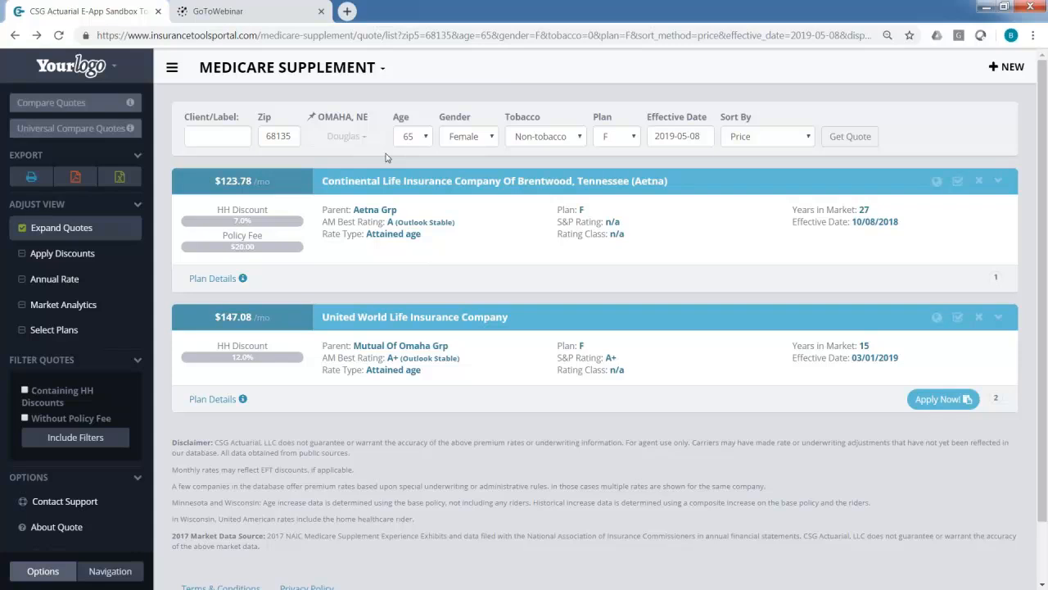
Step: Start an application from the United World Life Insurance Company quote and show the detailed underwriting type descriptions
click(963, 401)
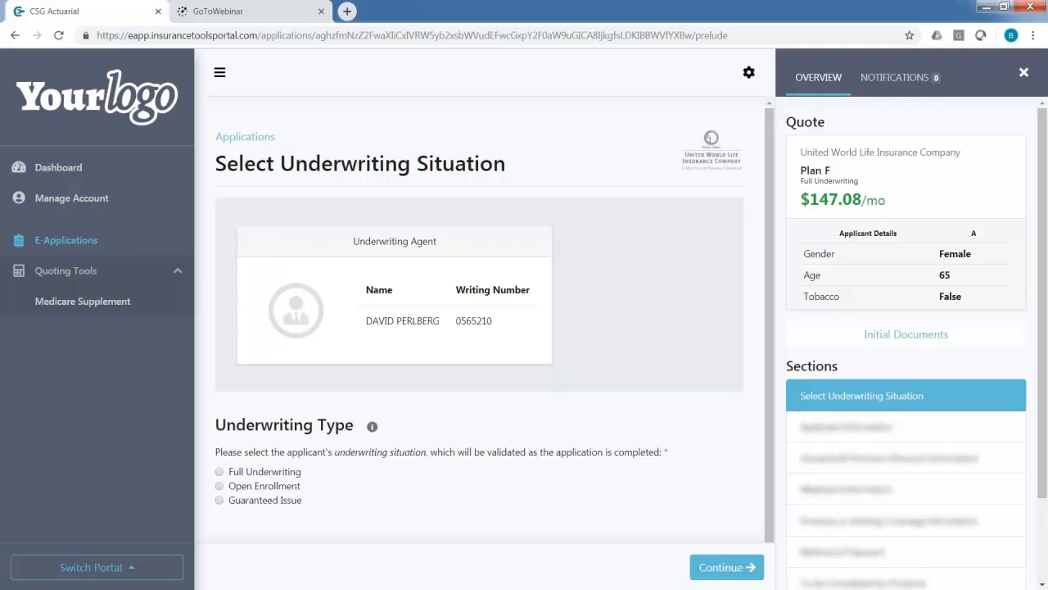
click(372, 427)
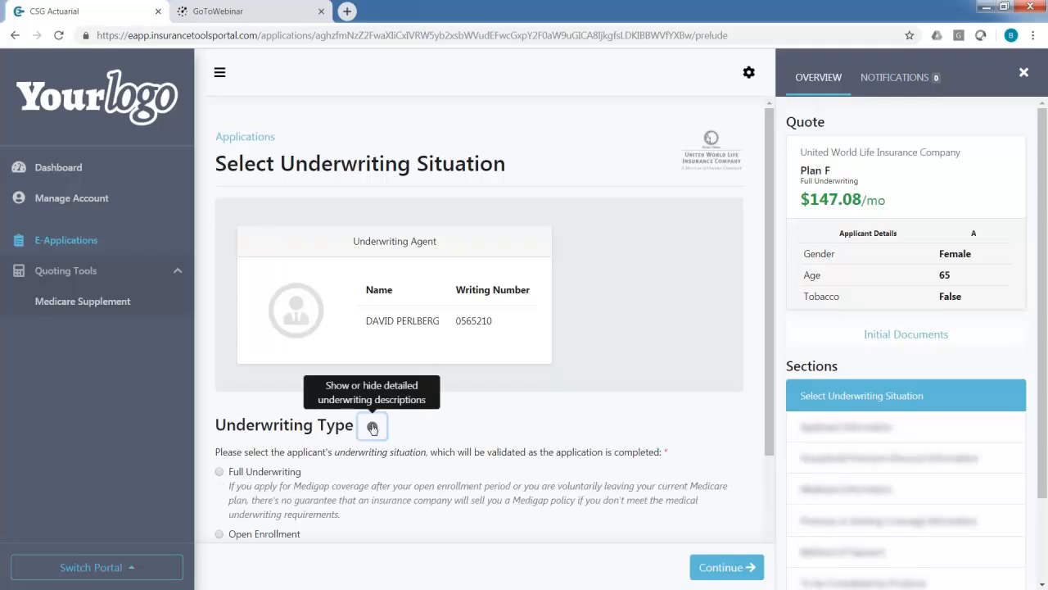
scroll(372, 426, down, 1)
scroll(372, 340, down, 1)
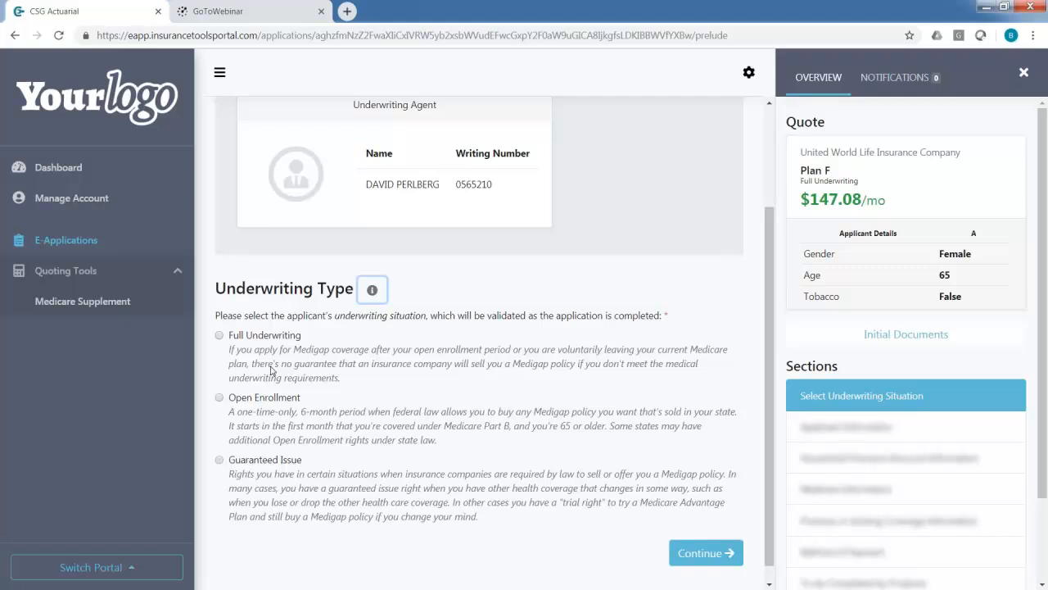
Step: Set the applicant's underwriting situation to Full Underwriting and continue to the applicant information
click(218, 461)
click(220, 336)
click(686, 566)
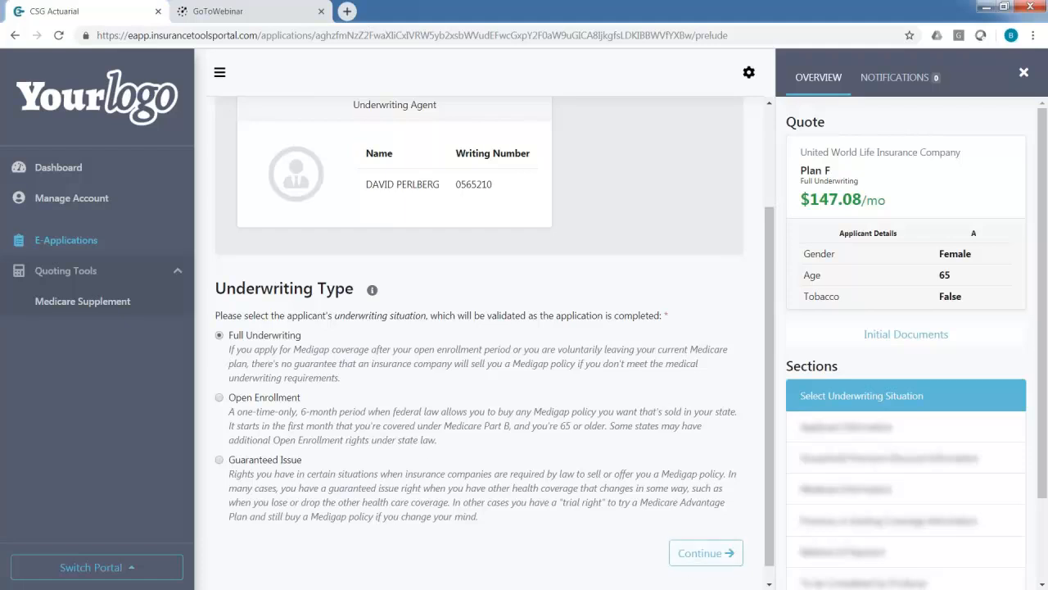
click(705, 554)
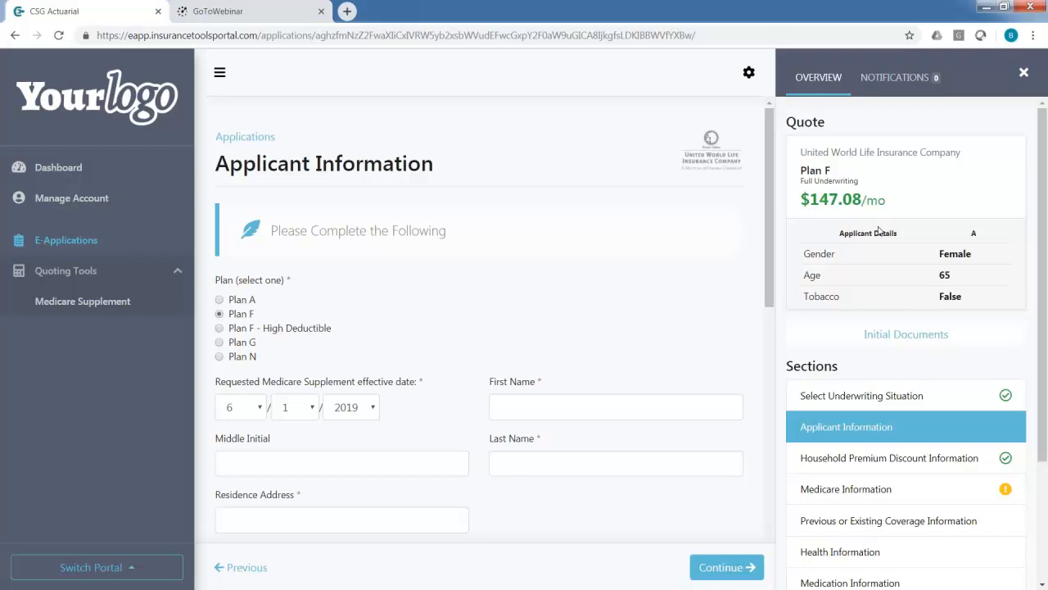
Step: Enter the applicant's first name, middle initial and last name in the applicant information form
scroll(647, 311, down, 1)
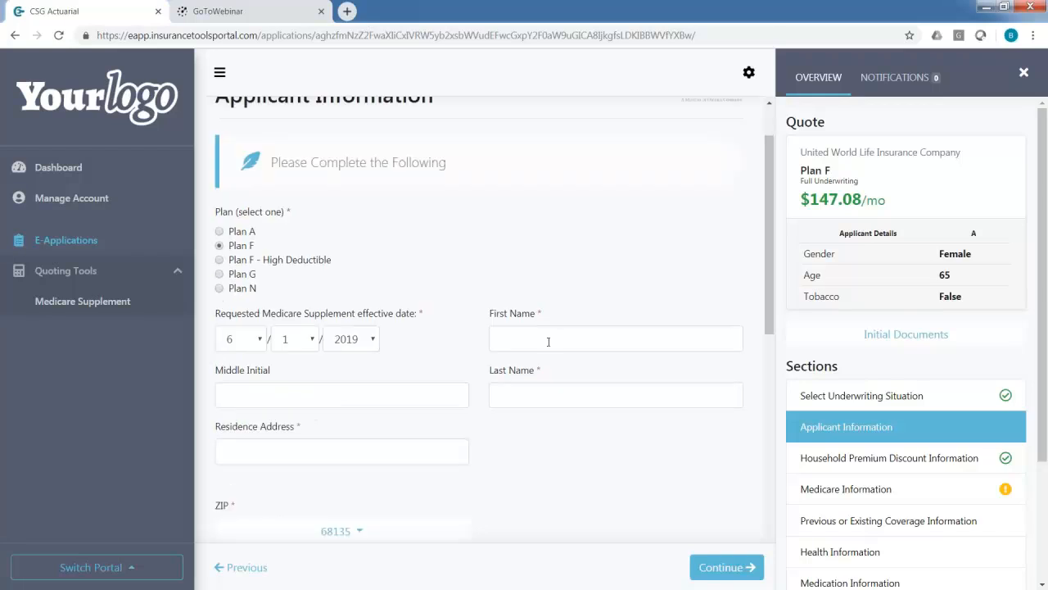
click(548, 341)
text(Jan)
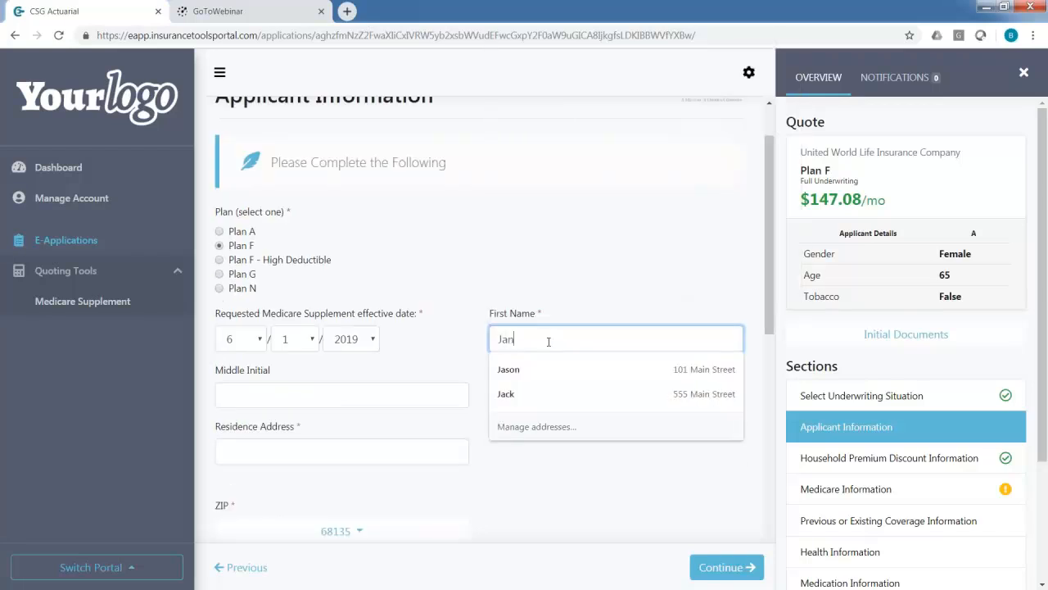
text(e)
key(Tab)
text(M)
key(Tab)
text(Smith)
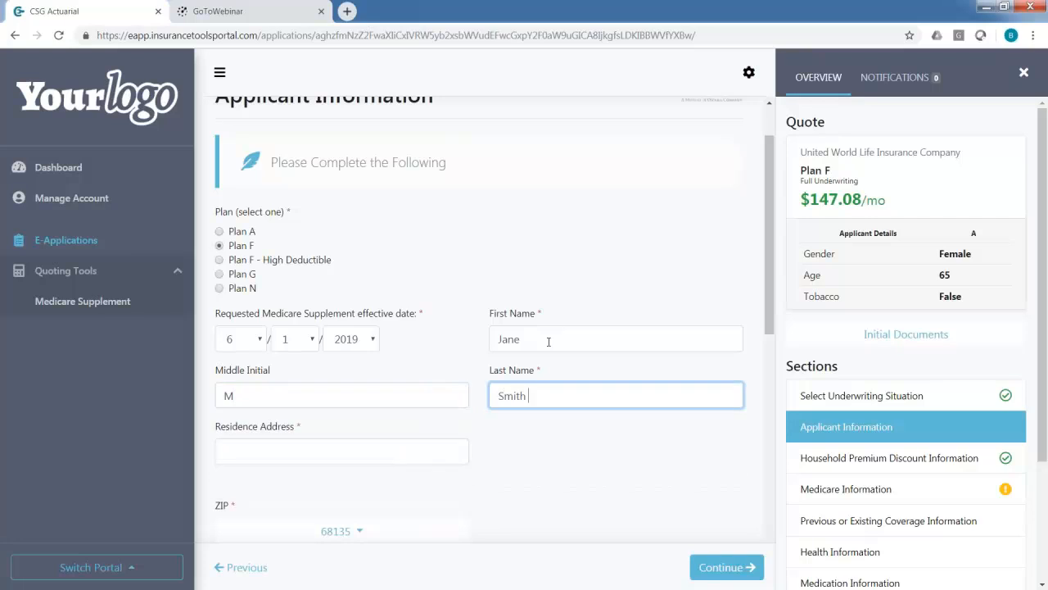
Step: Set the applicant's height to 5' 5" and weight to 135 lbs
scroll(410, 351, down, 1)
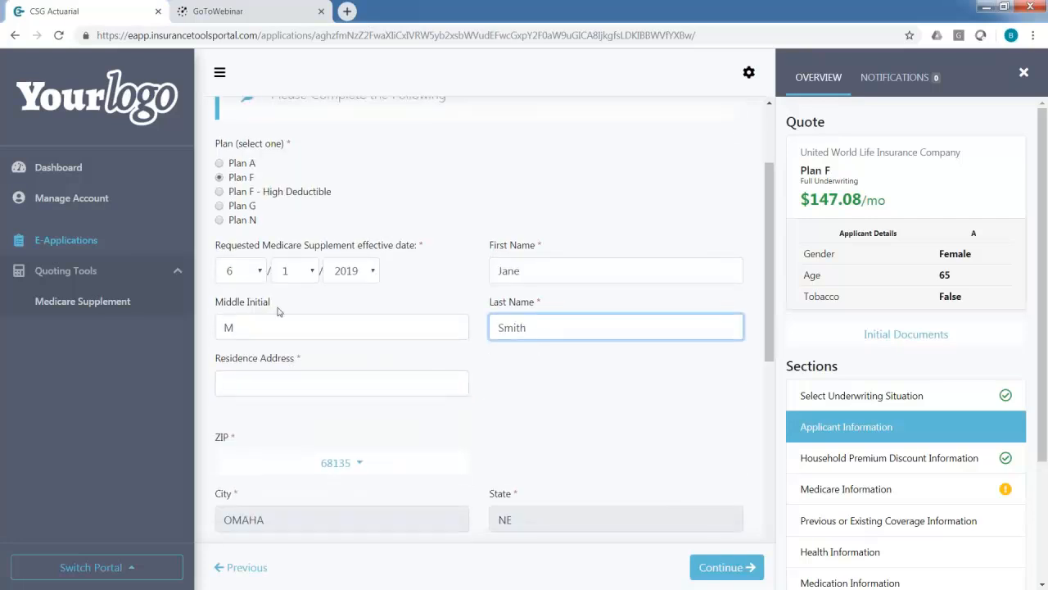
scroll(279, 311, down, 2)
scroll(328, 294, up, 4)
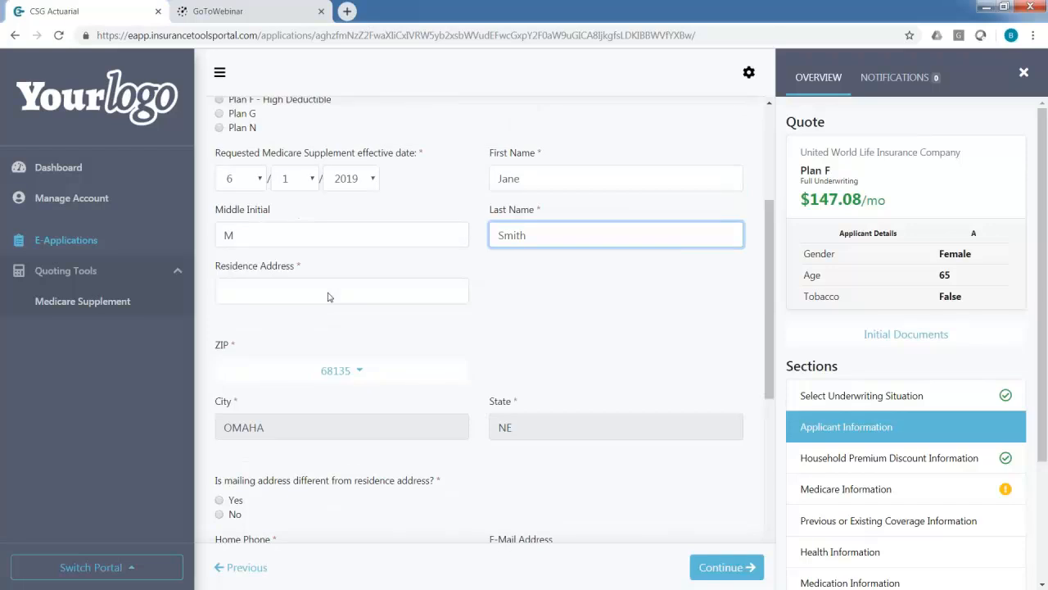
scroll(331, 299, down, 4)
scroll(393, 300, down, 3)
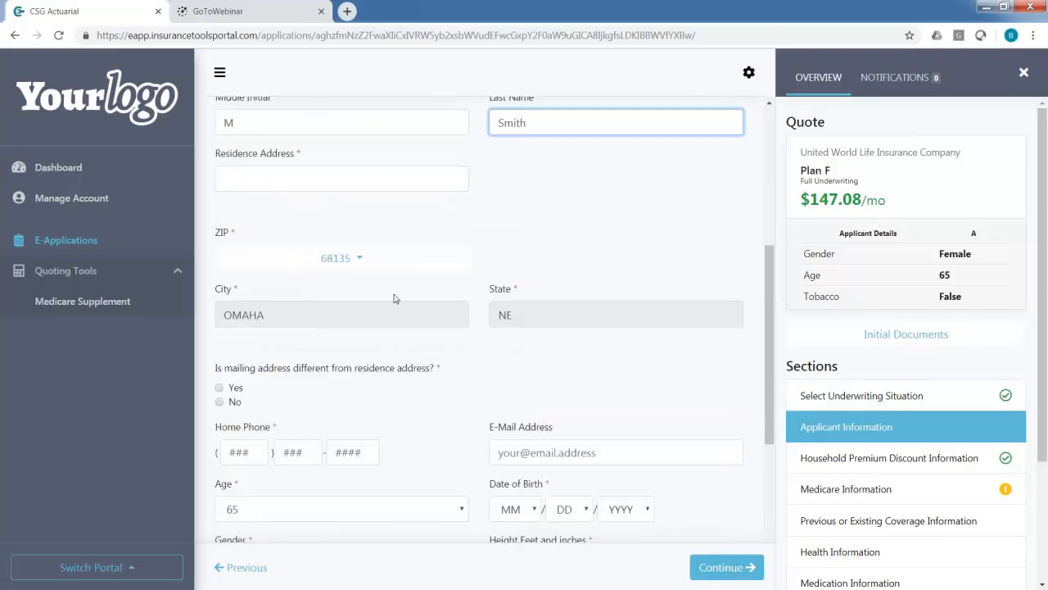
scroll(395, 300, down, 1)
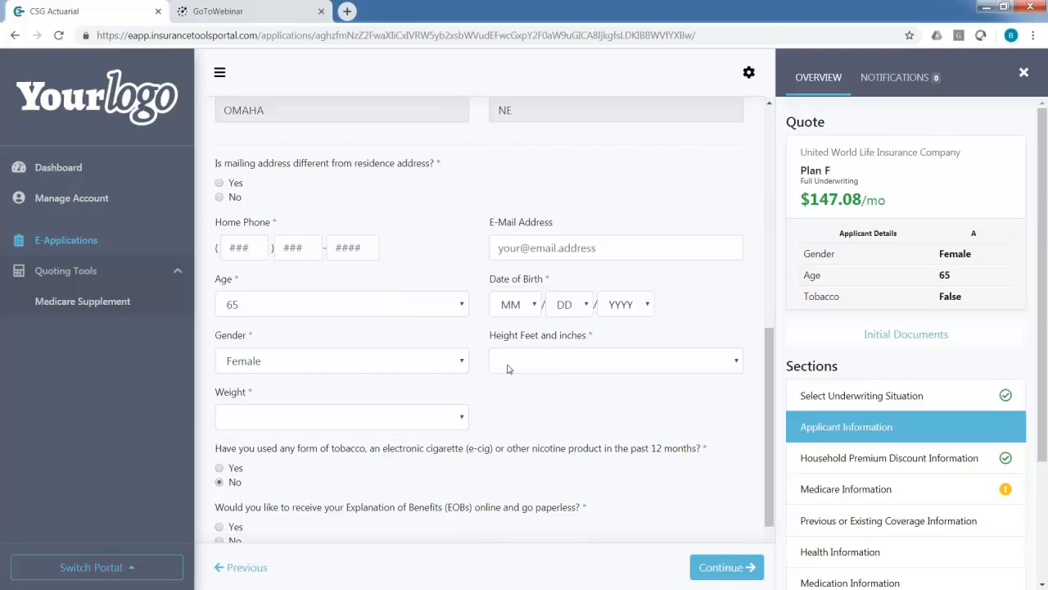
click(508, 370)
click(508, 291)
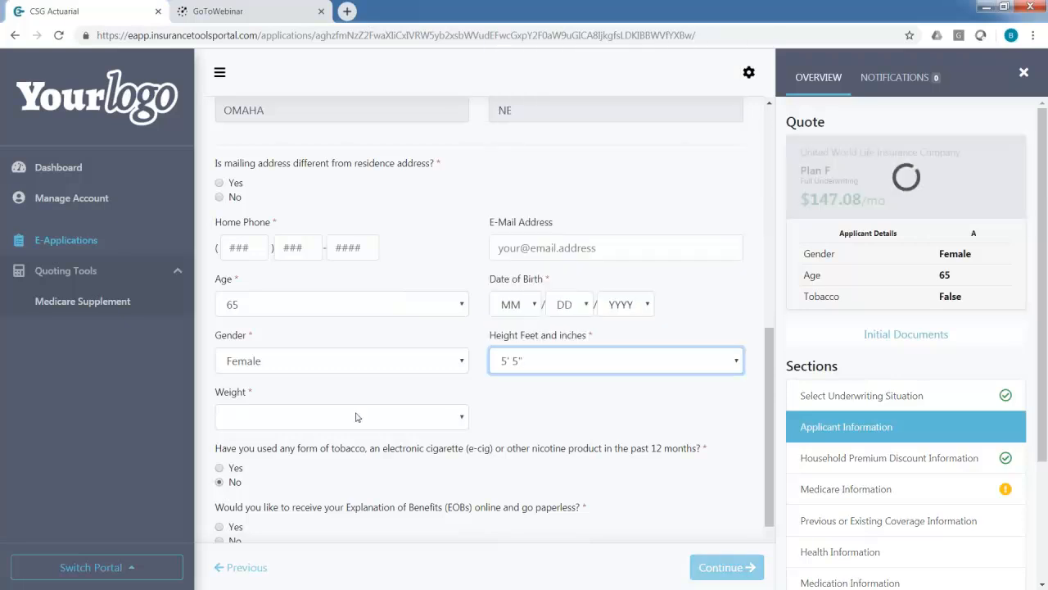
click(356, 416)
scroll(303, 341, down, 9)
scroll(302, 340, down, 8)
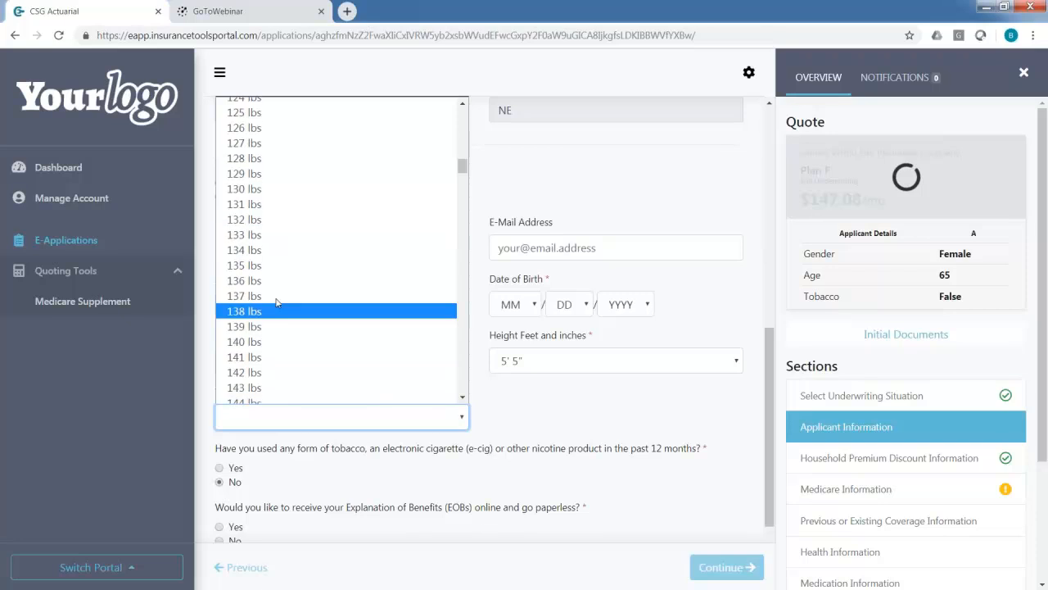
click(278, 264)
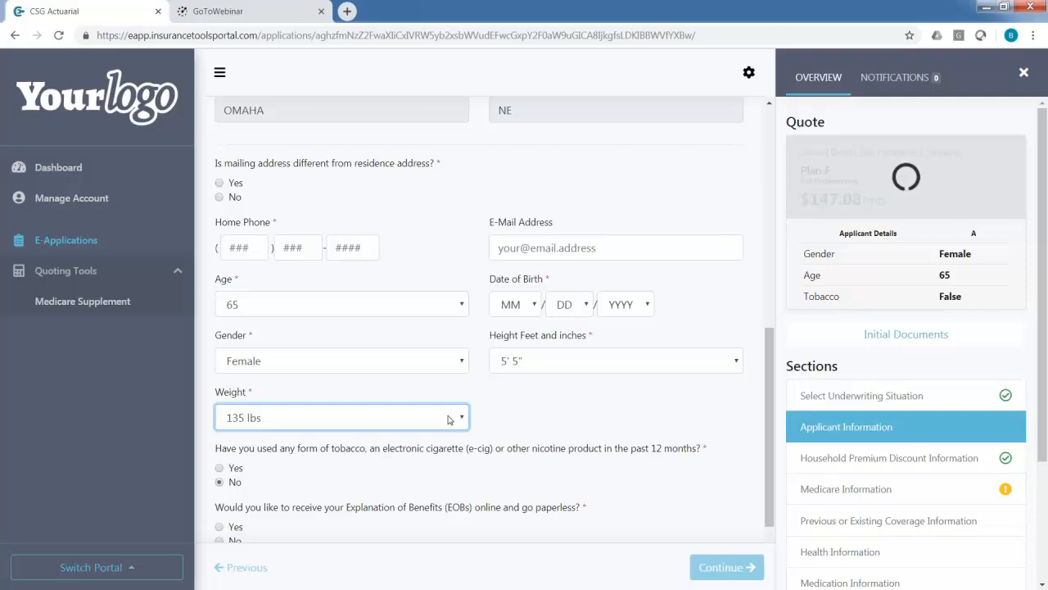
Step: Review the questions in the Medicare Information and Household Premium Discount Information sections of the application
scroll(452, 385, up, 6)
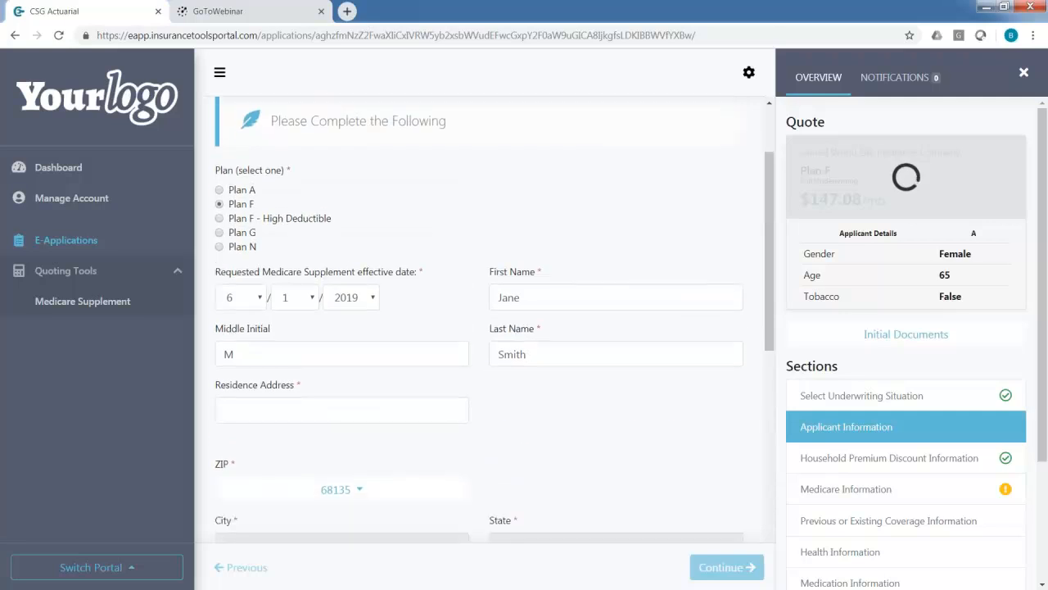
scroll(479, 328, down, 6)
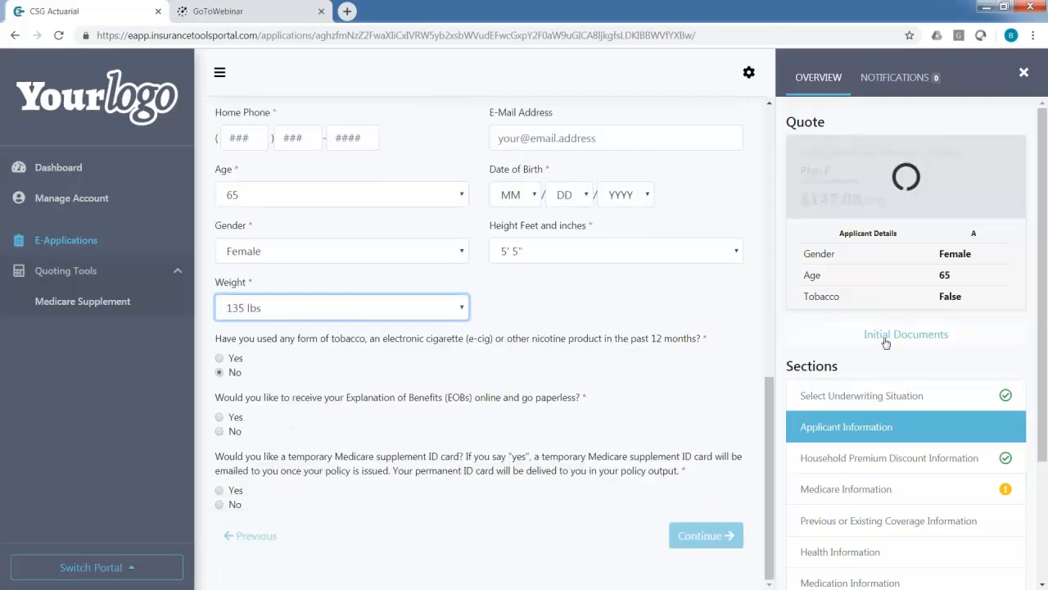
scroll(901, 344, down, 3)
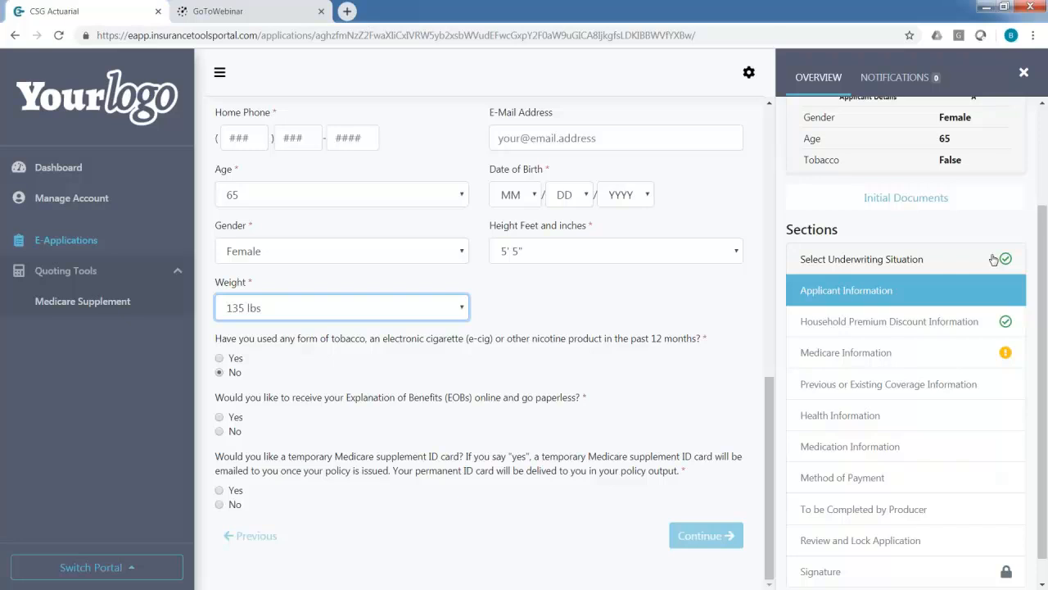
click(901, 353)
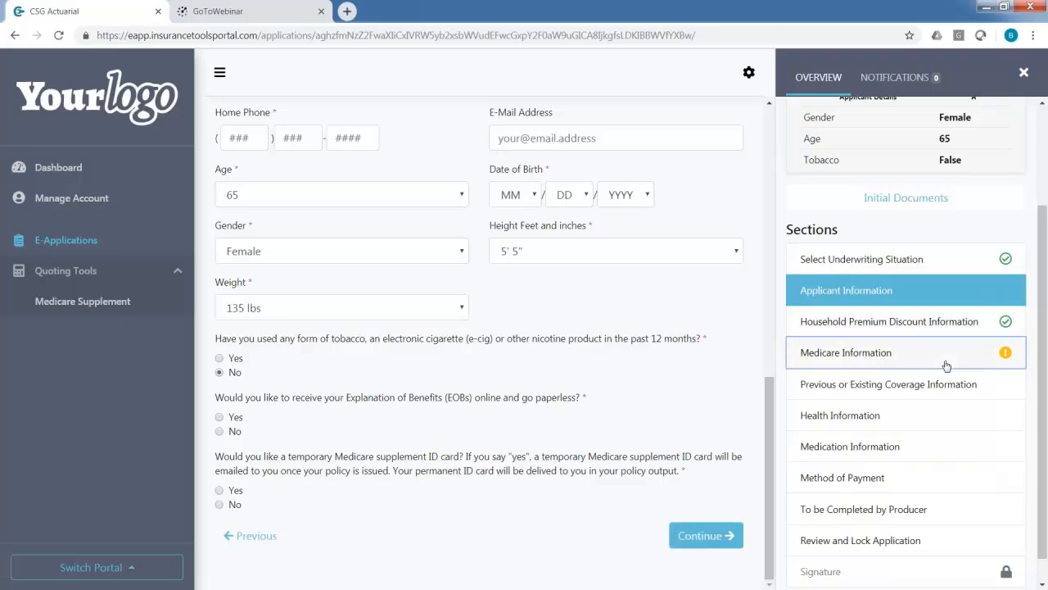
click(946, 365)
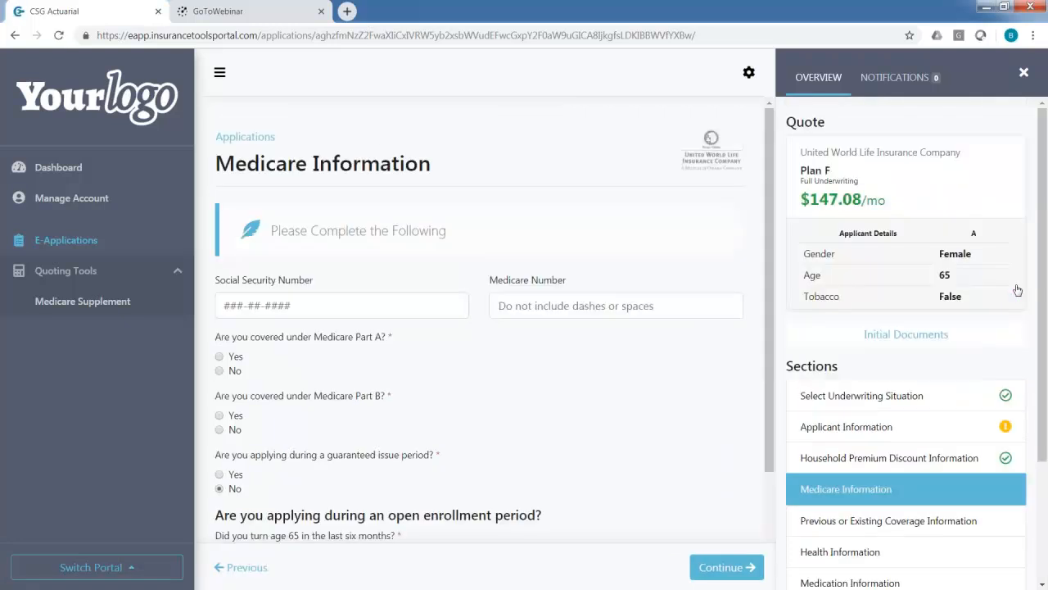
scroll(1006, 363, down, 1)
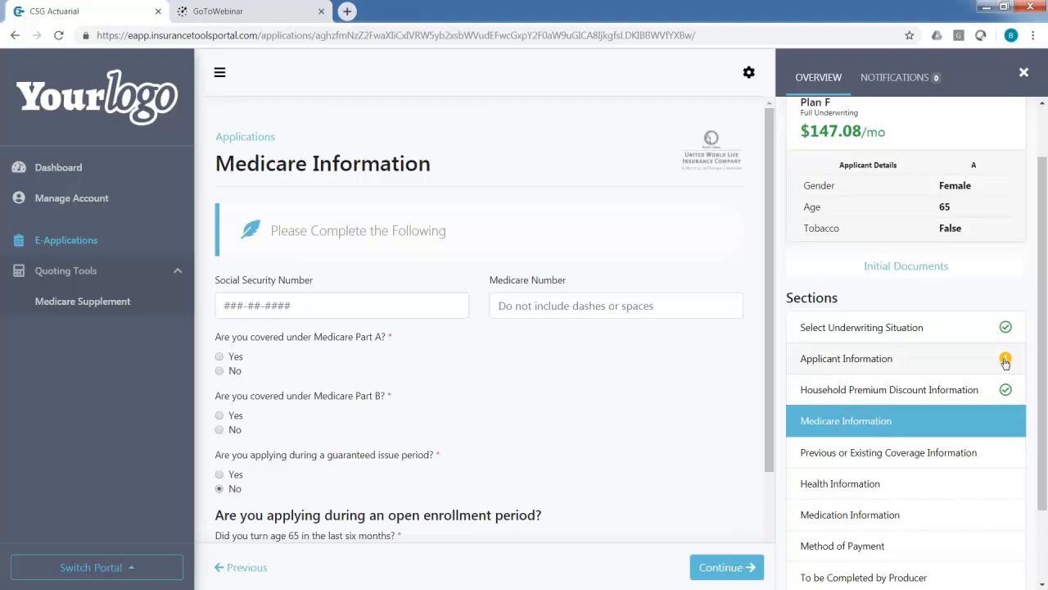
scroll(295, 233, down, 1)
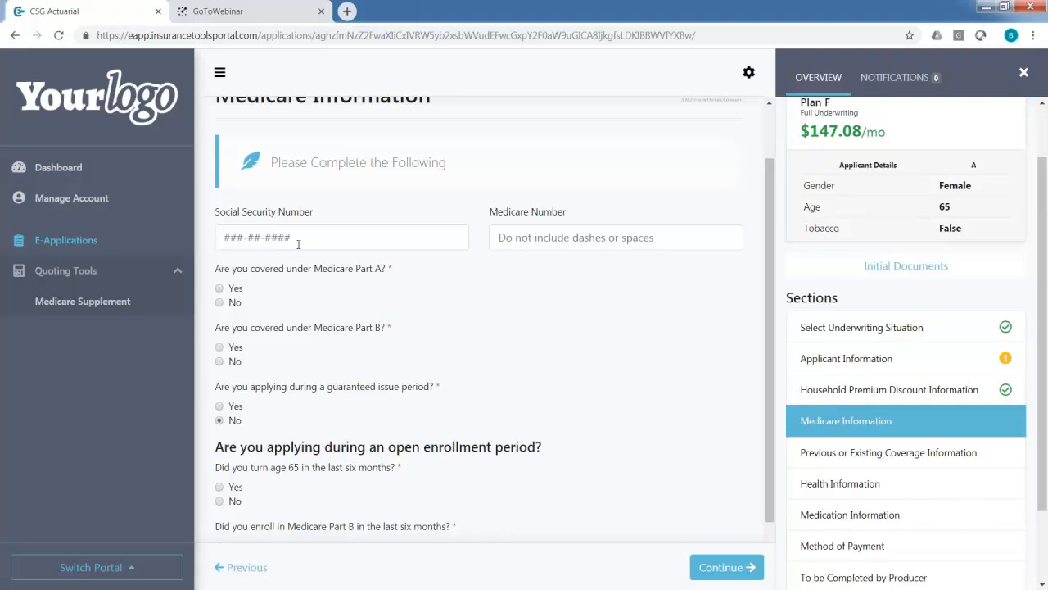
scroll(285, 268, down, 1)
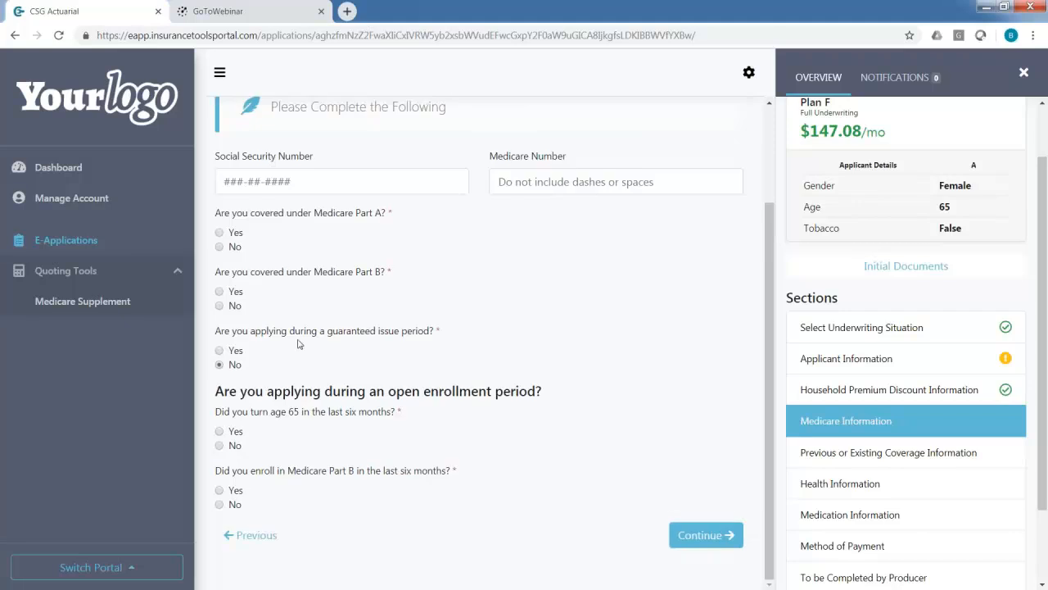
scroll(299, 344, up, 1)
scroll(494, 320, up, 1)
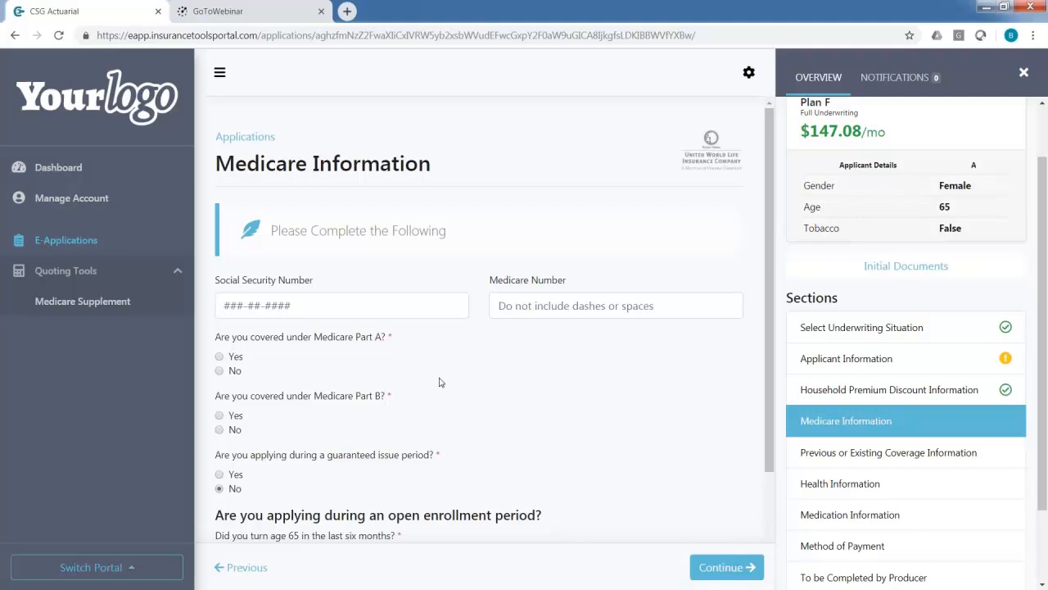
click(926, 393)
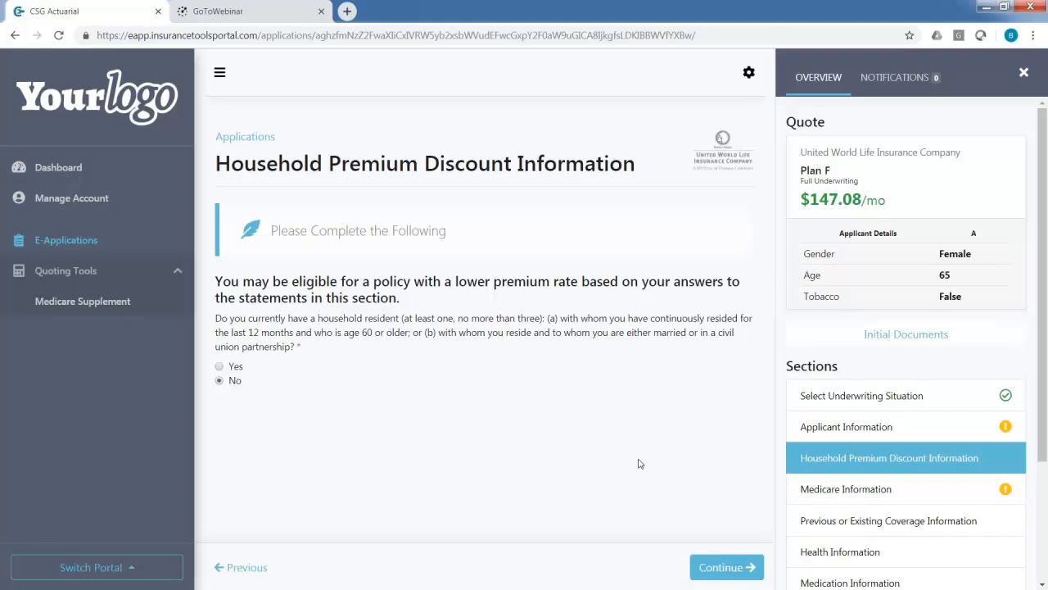
Step: In the Previous or Existing Coverage section, answer Yes to coverage from a Medicare plan other than Part A or B within 63 days
scroll(884, 402, down, 2)
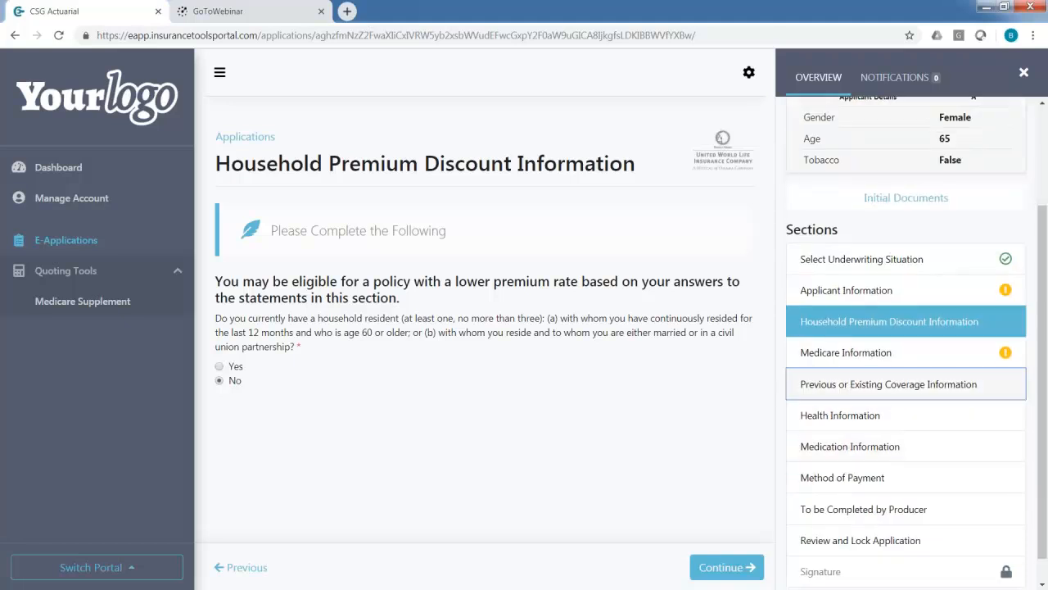
click(888, 384)
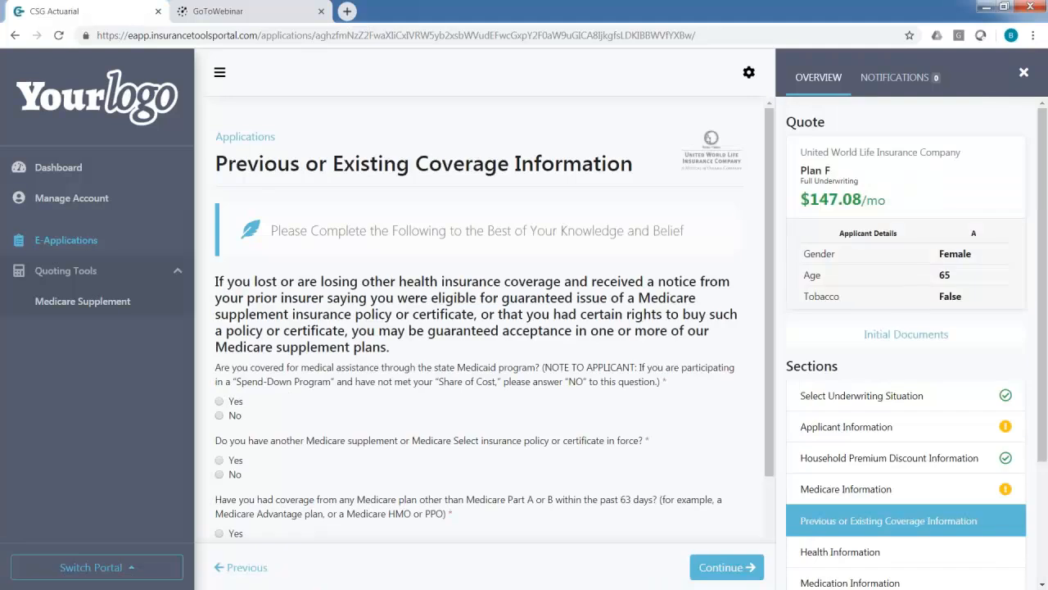
scroll(438, 276, down, 1)
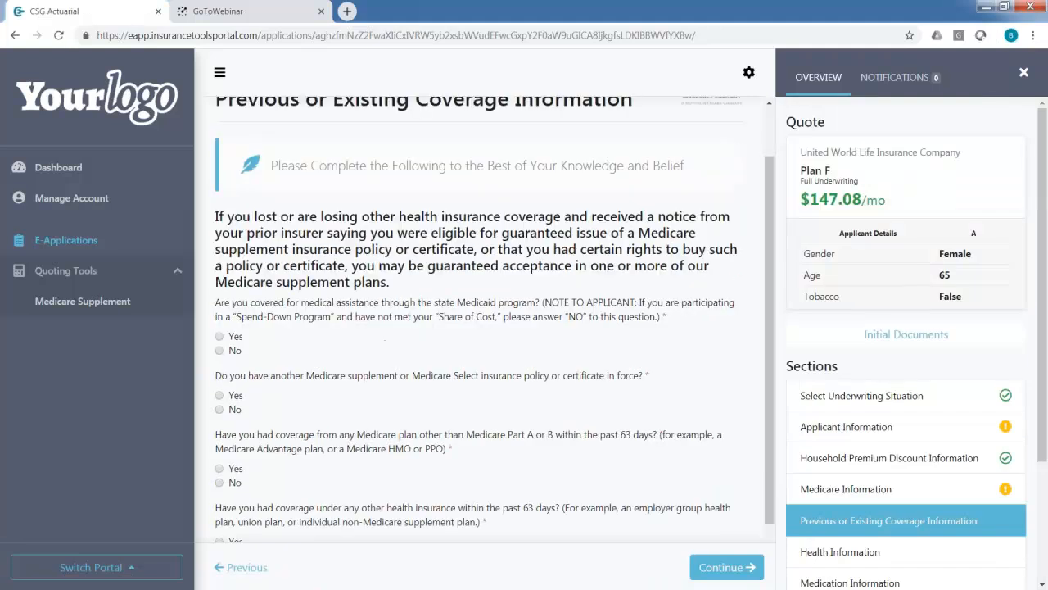
scroll(433, 283, down, 1)
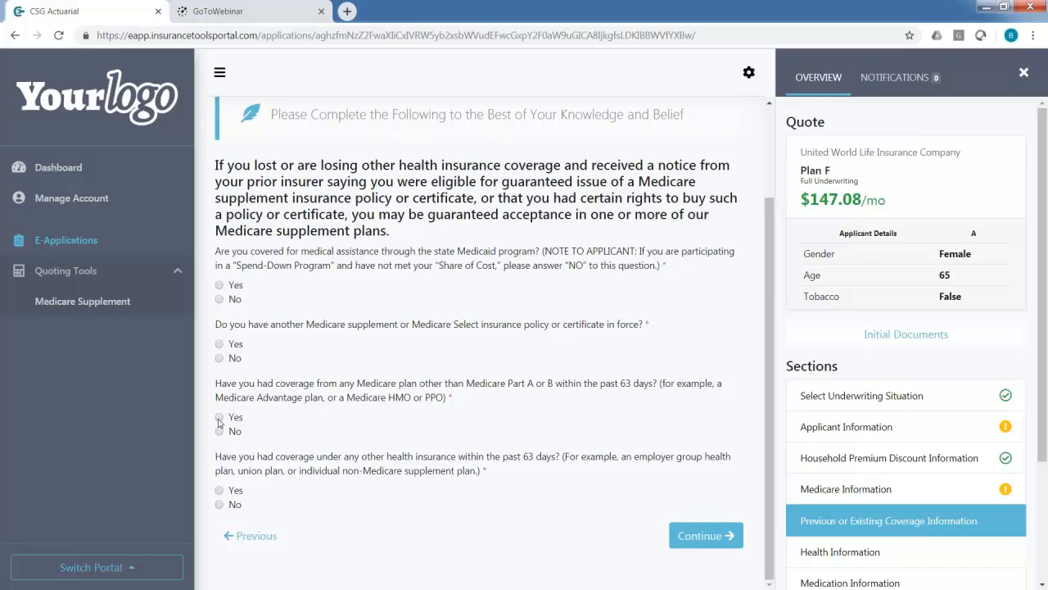
click(218, 418)
scroll(220, 328, down, 2)
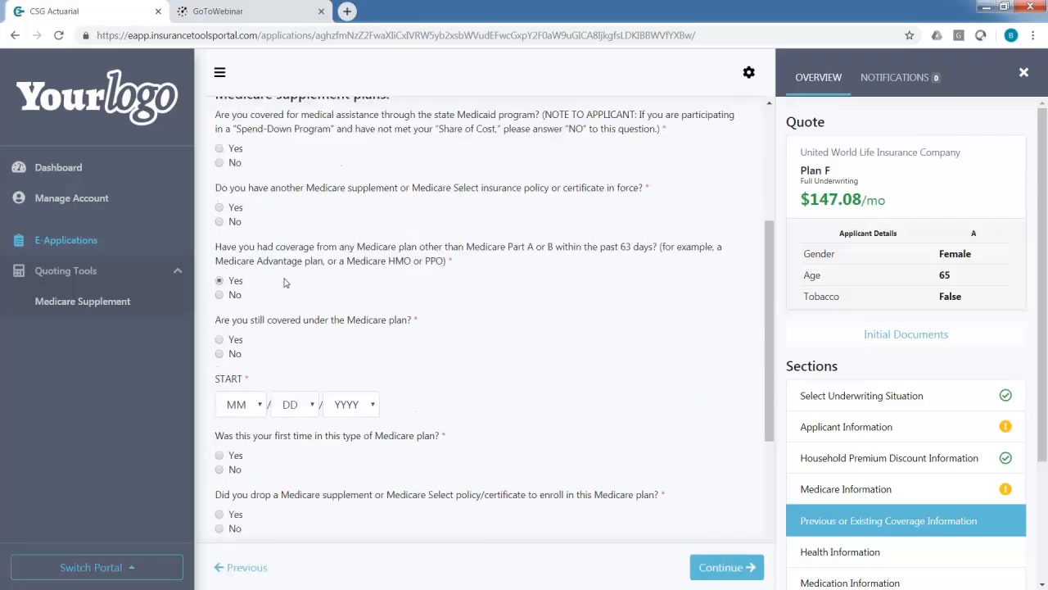
Step: Try Yes for another Medicare supplement in force with No for replacing it, change the in-force answer to No, and review the follow-up questions
click(220, 207)
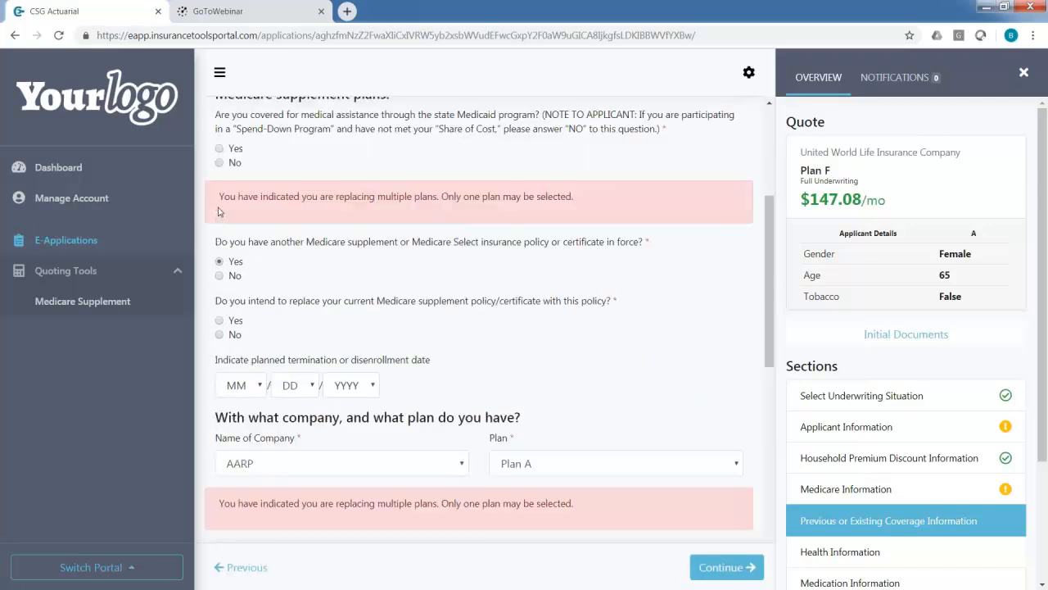
click(220, 335)
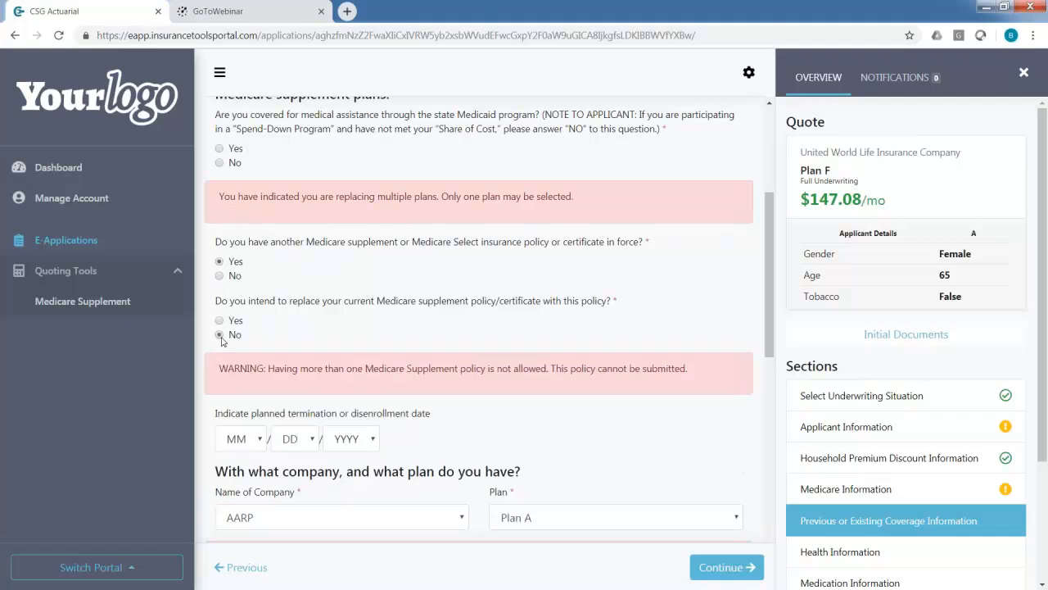
click(219, 276)
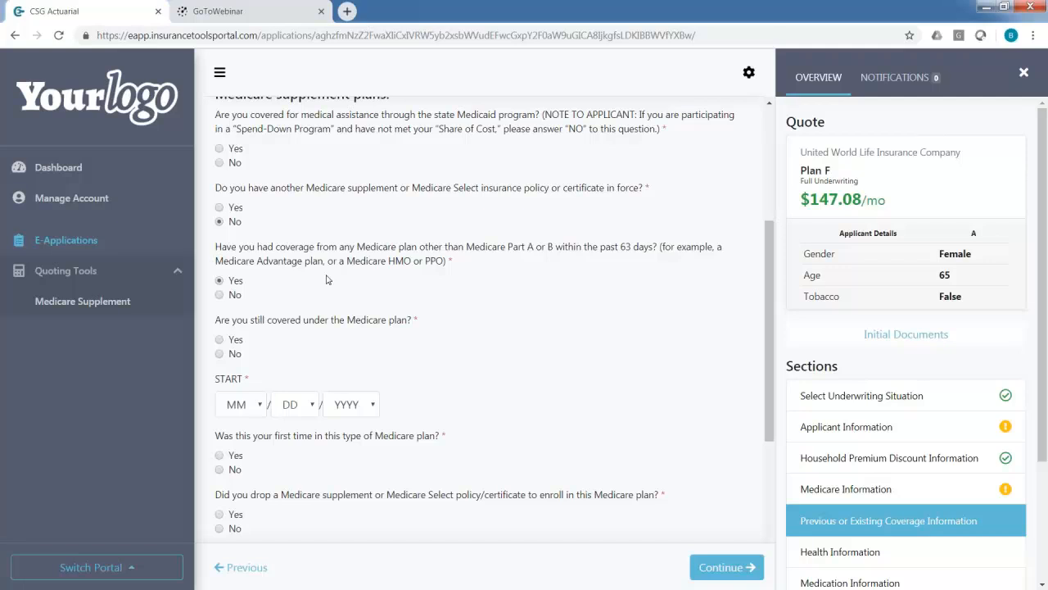
scroll(337, 311, down, 1)
scroll(348, 342, down, 2)
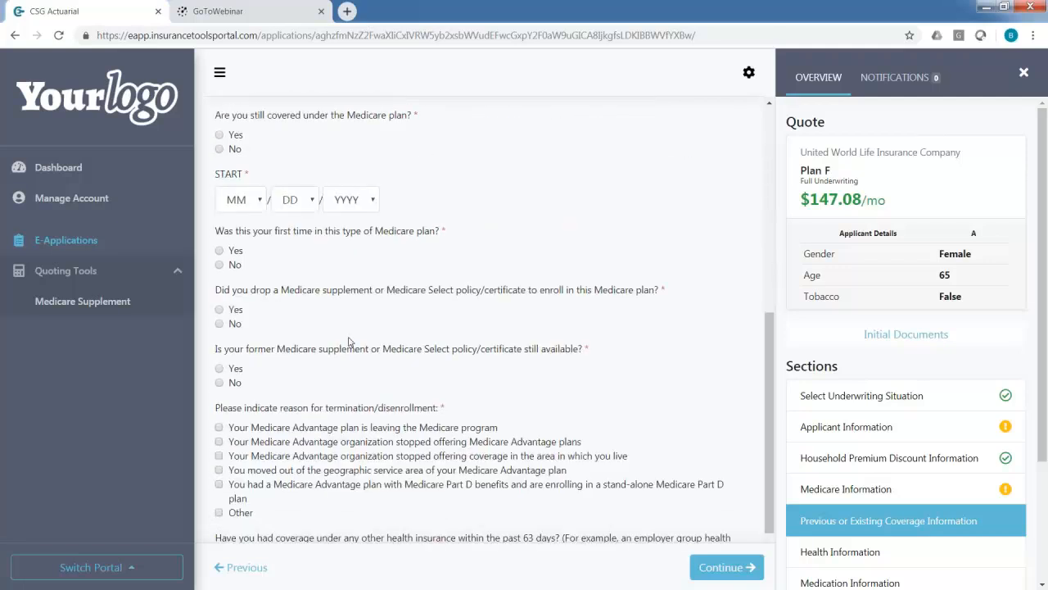
scroll(348, 343, down, 1)
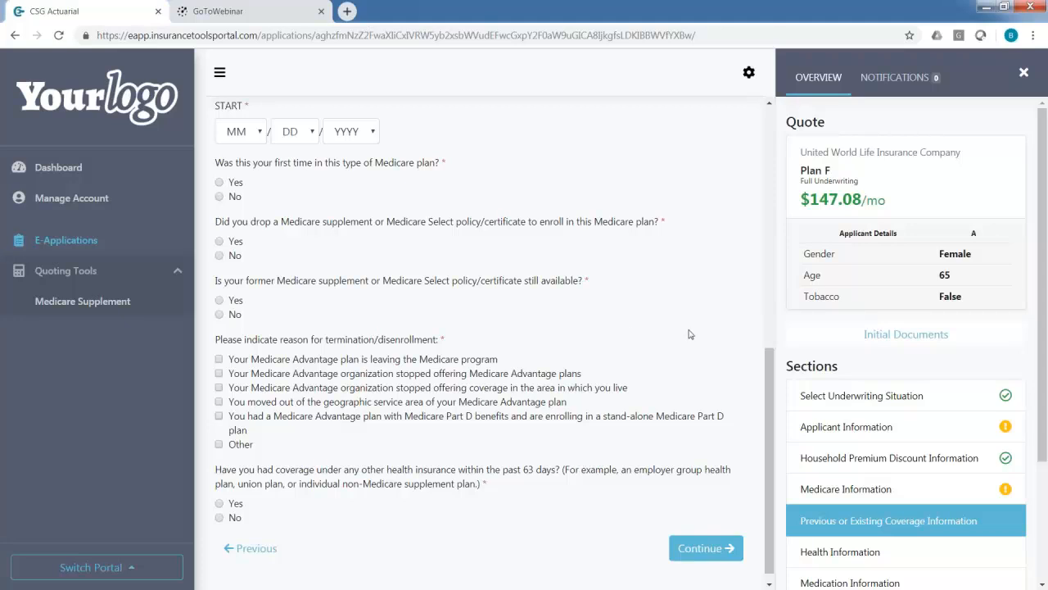
Step: In the Health Information section, answer No to wheelchair confinement, current hospitalization or nursing care, and chronic kidney disease
scroll(842, 422, down, 2)
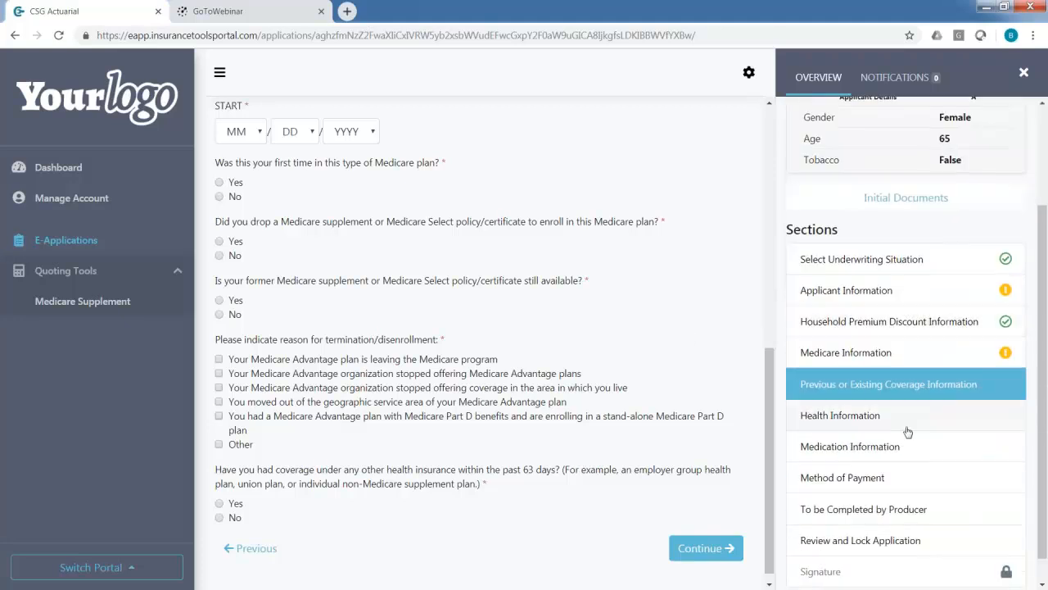
click(849, 395)
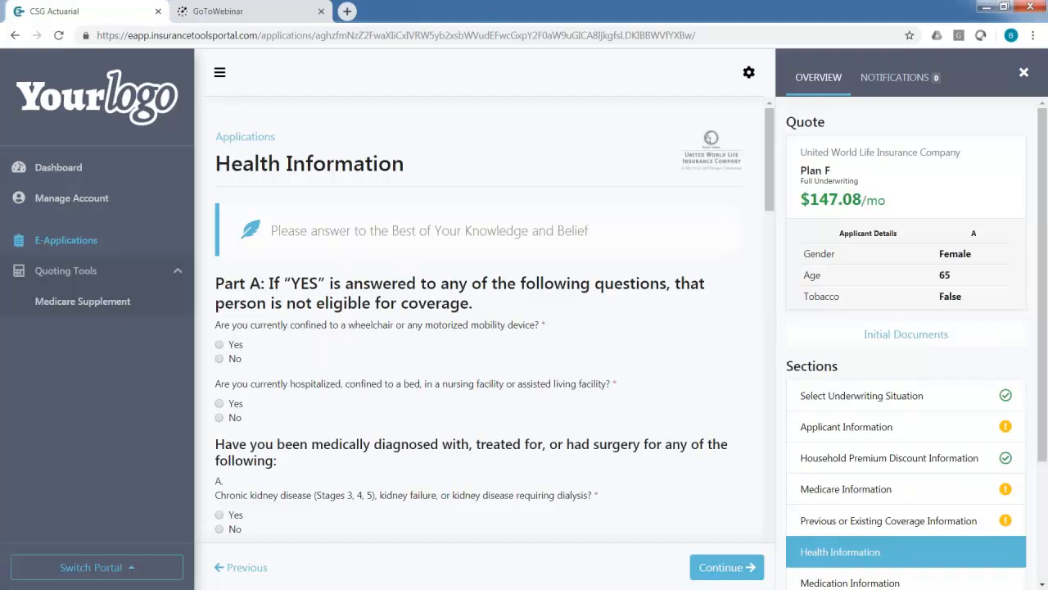
scroll(843, 445, down, 2)
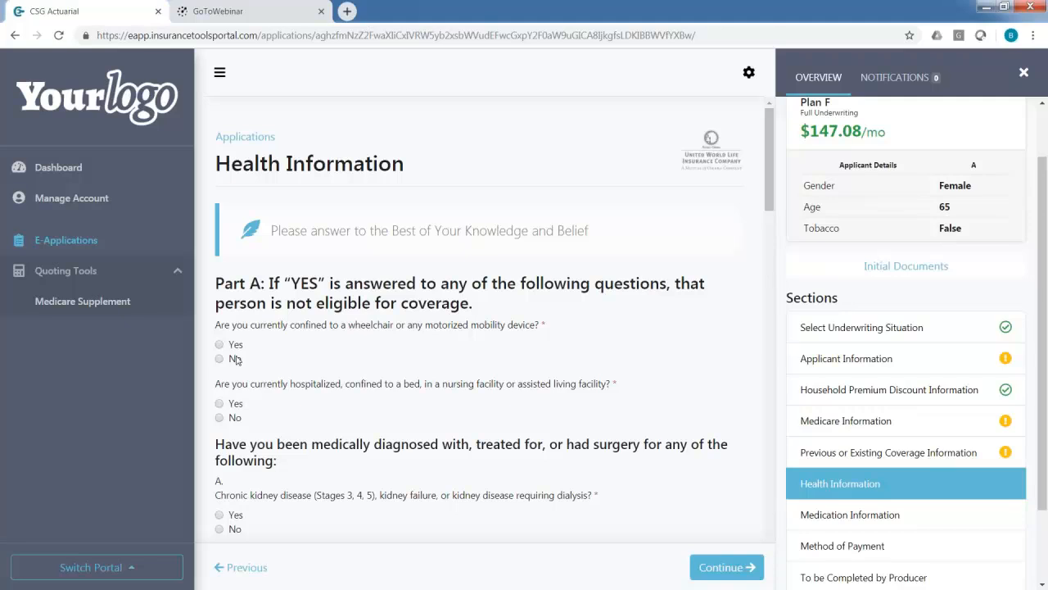
scroll(293, 330, down, 2)
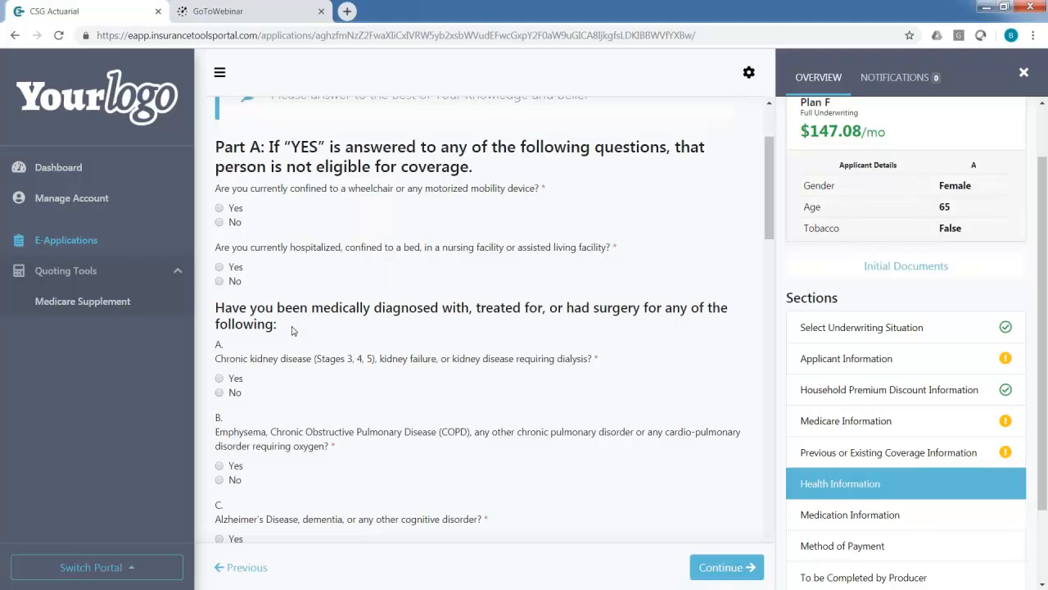
click(219, 222)
click(219, 281)
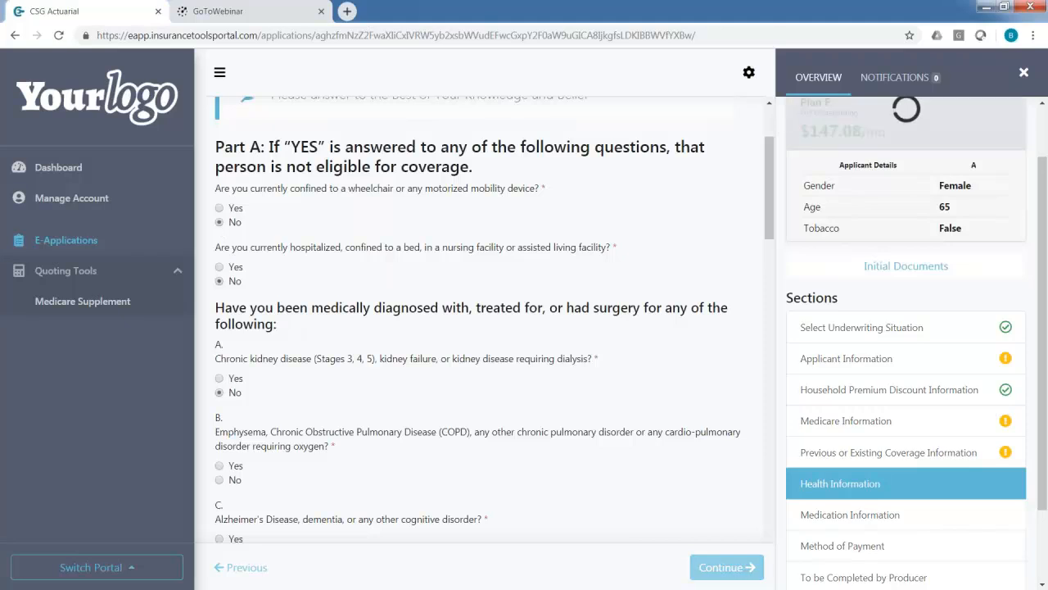
click(220, 392)
Step: Answer Yes to the emphysema/COPD question and the Alzheimer's or cognitive disorder question
scroll(219, 479, down, 2)
click(220, 402)
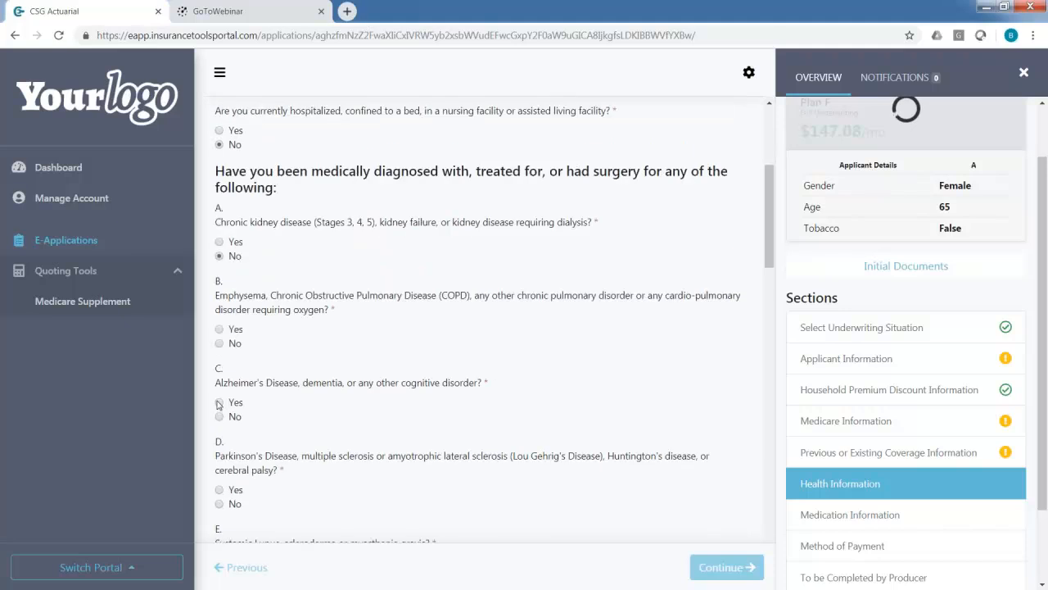
click(219, 329)
scroll(697, 307, up, 1)
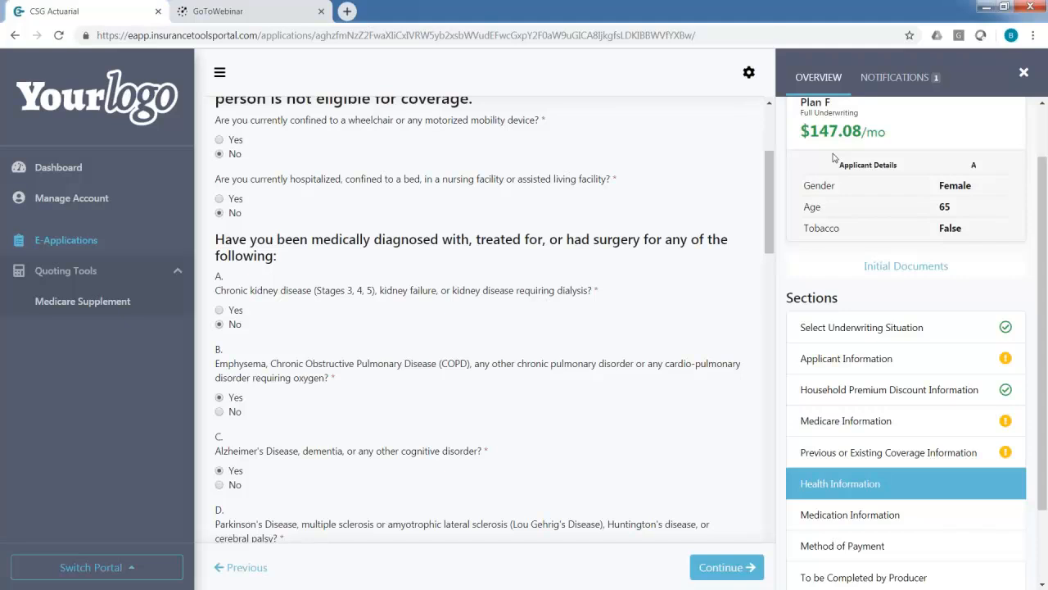
Step: In the Medication Information section, compare the Yes and No answers about taking or being prescribed medications, leaving it on Yes
click(848, 514)
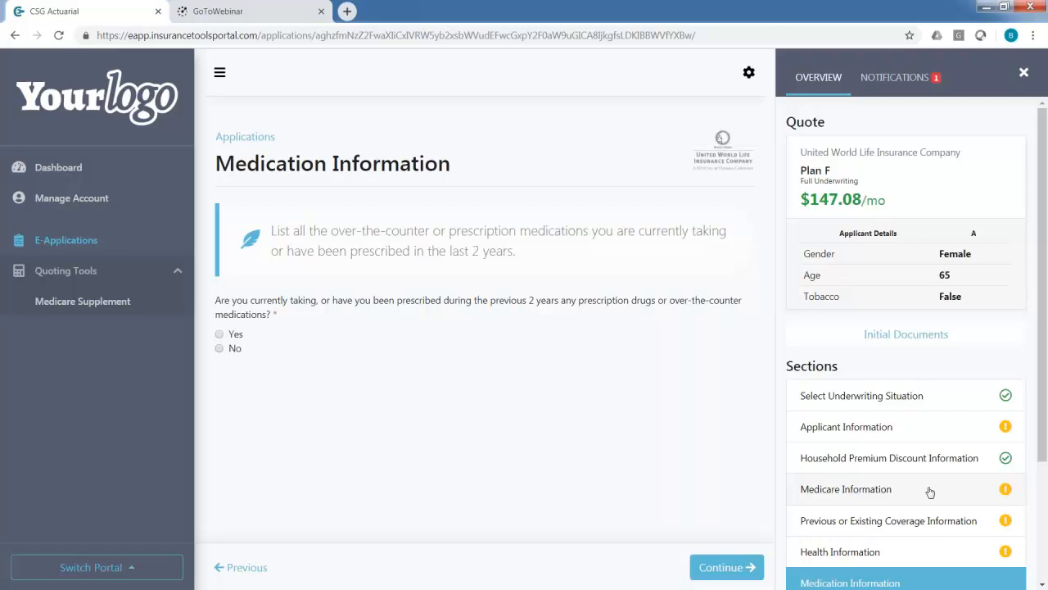
scroll(900, 463, down, 1)
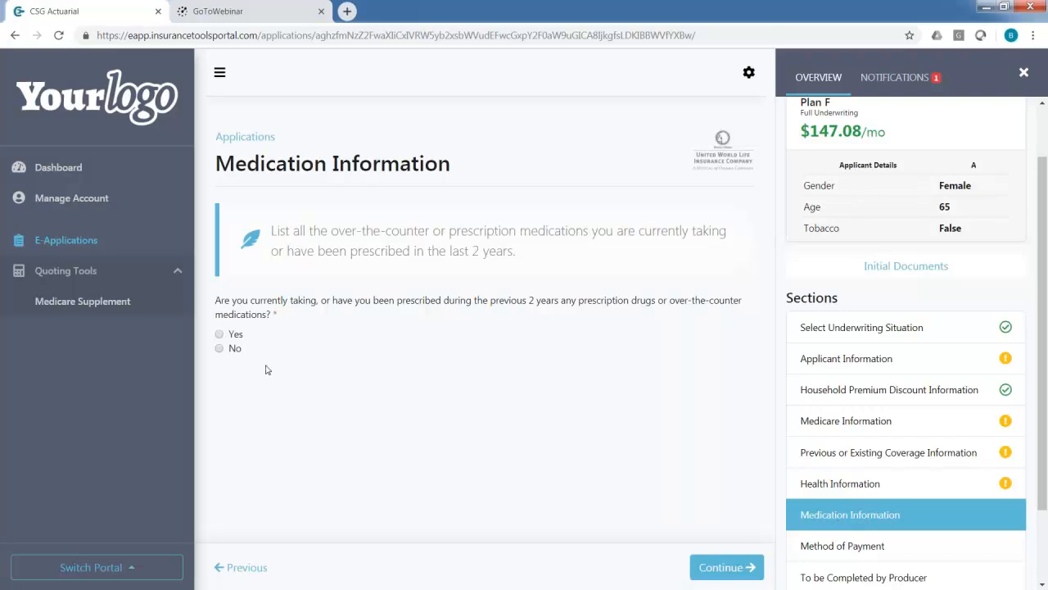
click(220, 334)
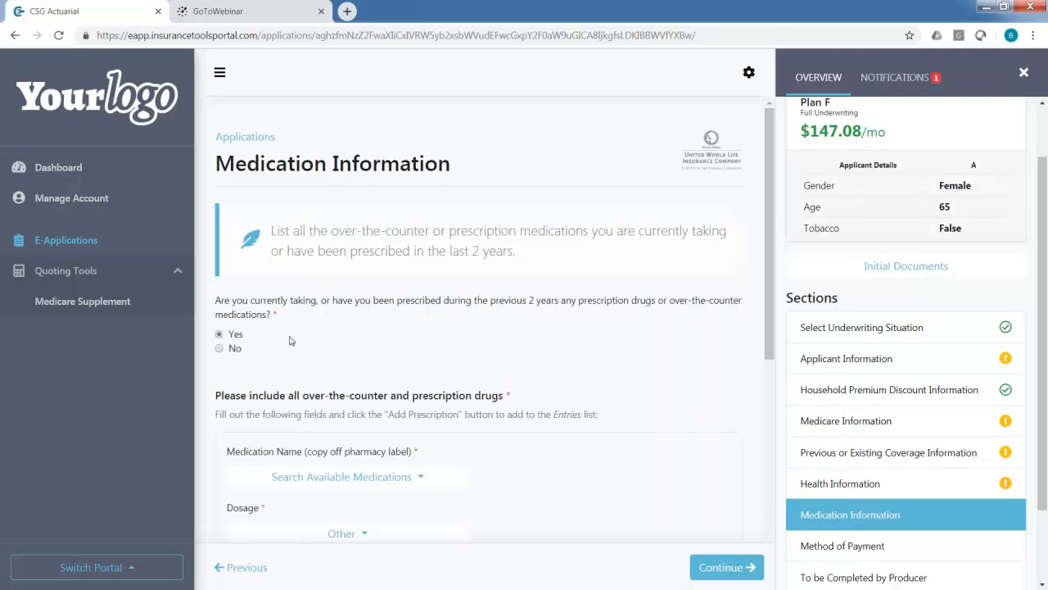
scroll(288, 342, down, 2)
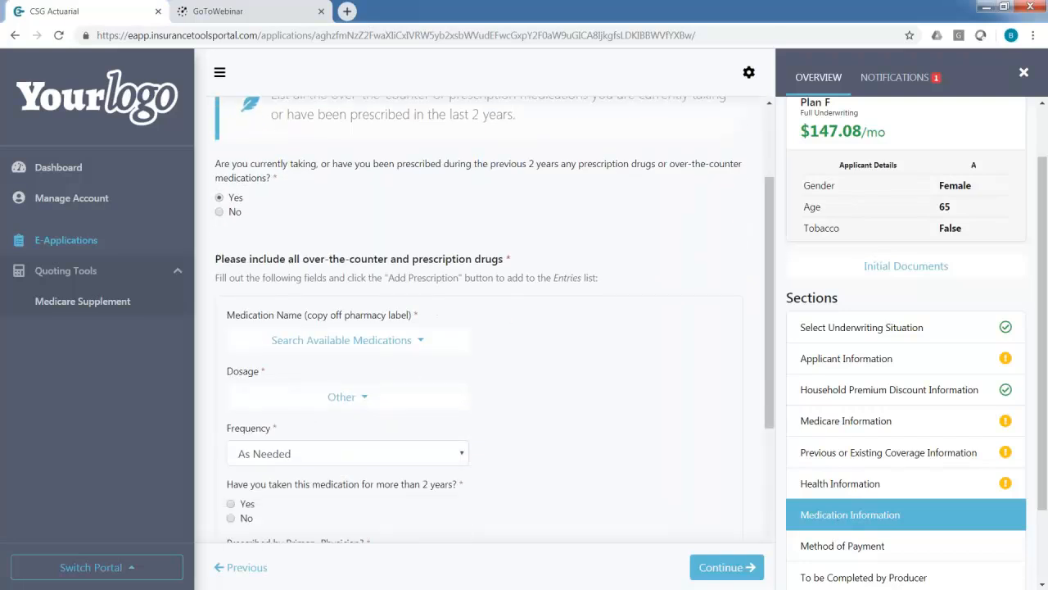
click(221, 211)
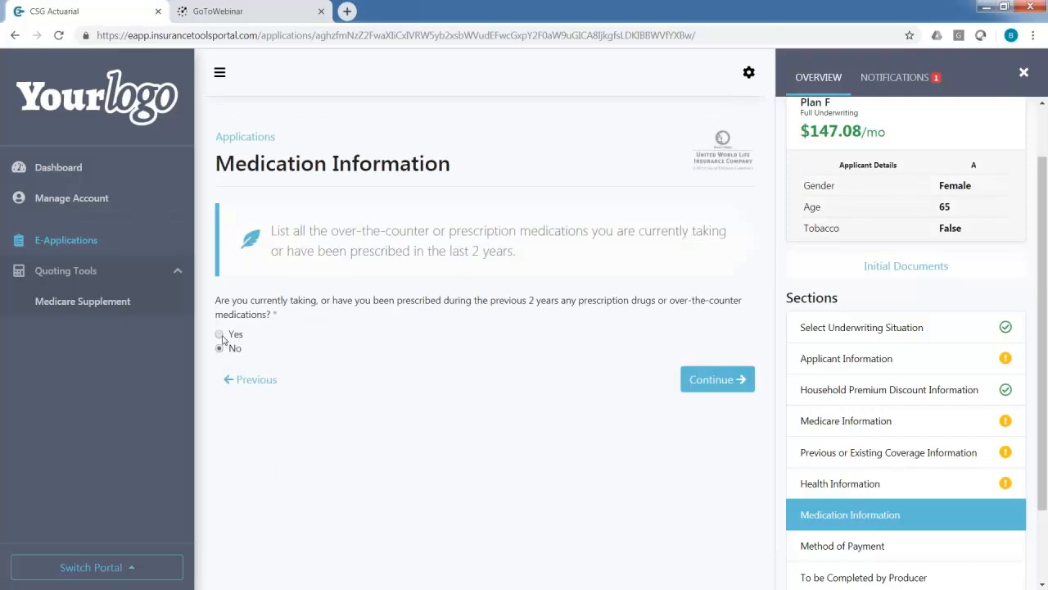
click(219, 334)
scroll(221, 336, down, 2)
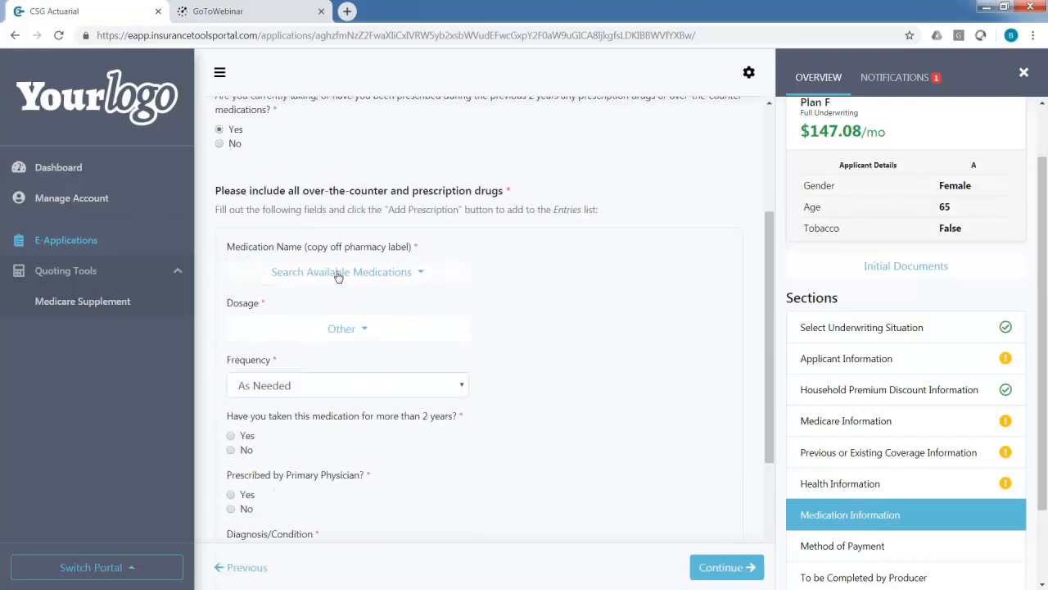
Step: Search the available medications for "proc" and choose PRONESTYL as the medication name
click(339, 272)
text(procri)
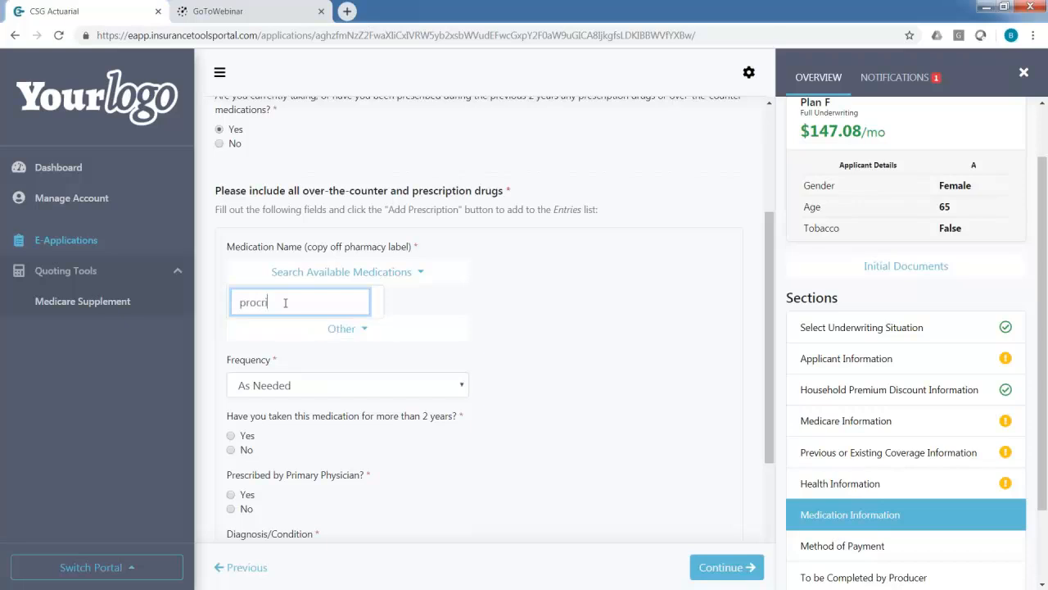
key(BackSpace)
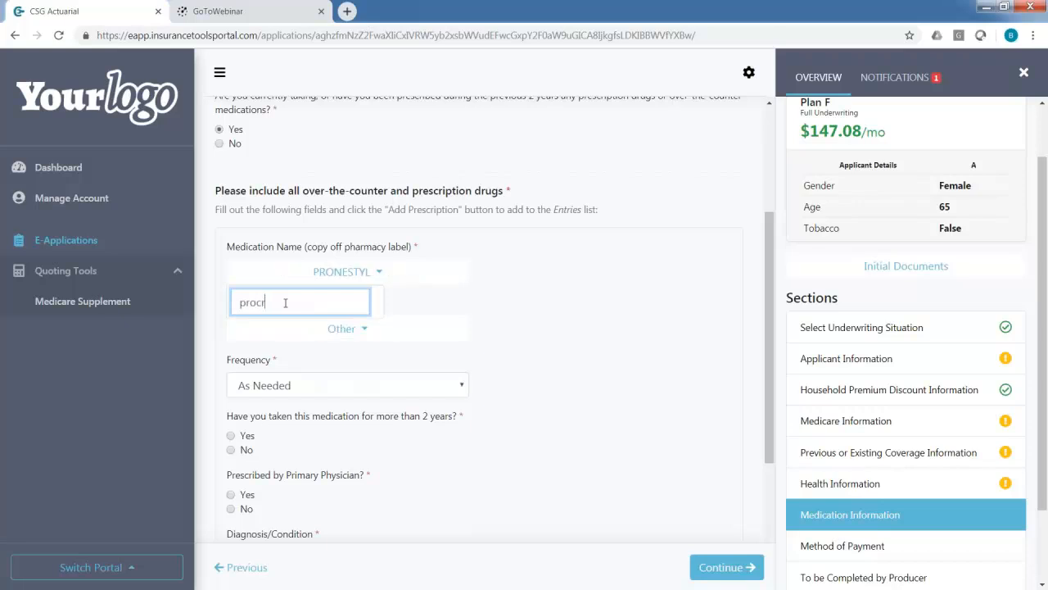
key(BackSpace)
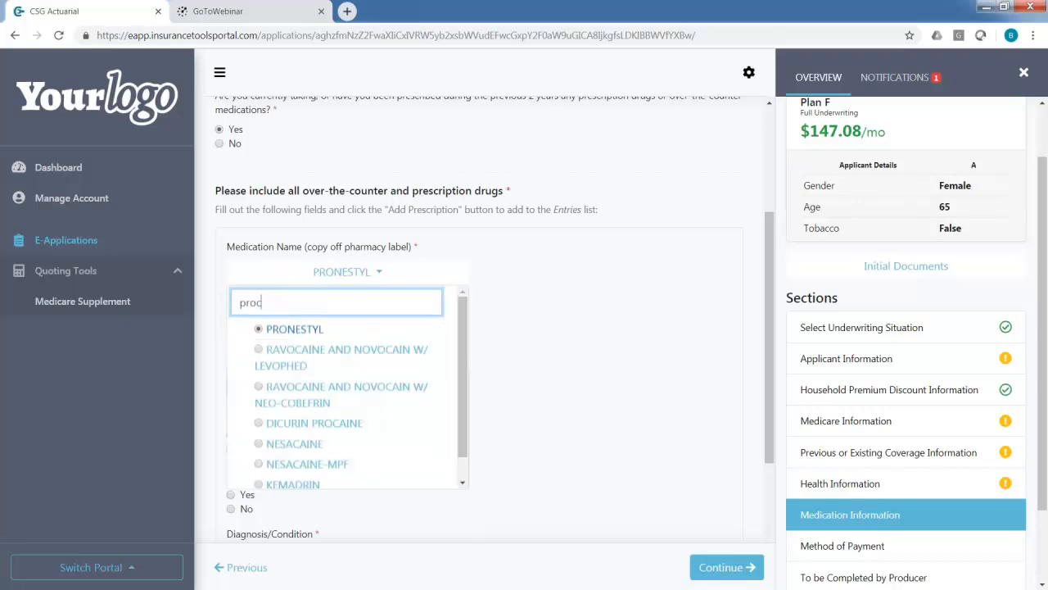
scroll(293, 462, down, 1)
scroll(291, 454, up, 1)
click(307, 329)
Step: Set the medication's dosage to 100MG/ML and keep the frequency at As Needed
click(327, 335)
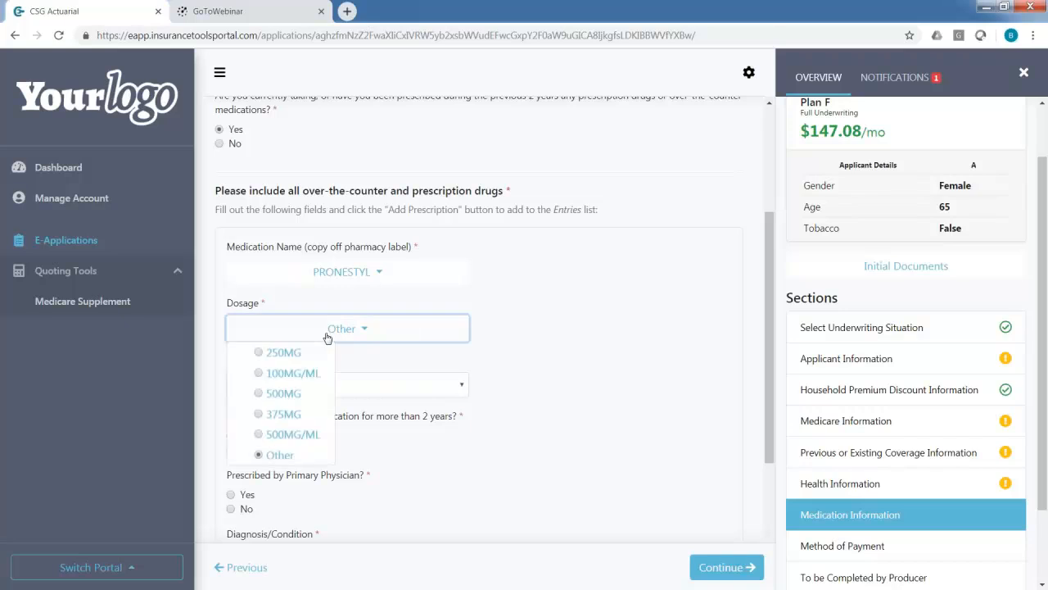
click(275, 370)
click(350, 394)
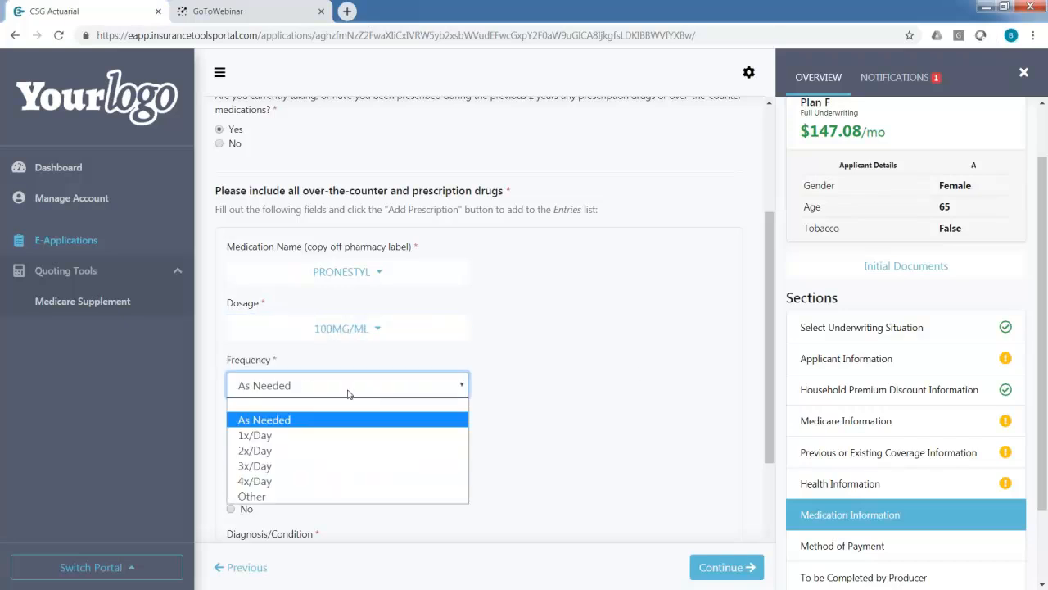
click(350, 392)
Step: Answer Yes to use over 2 years and to primary physician prescription, enter Kidney as the diagnosis, and add the prescription
scroll(410, 368, down, 2)
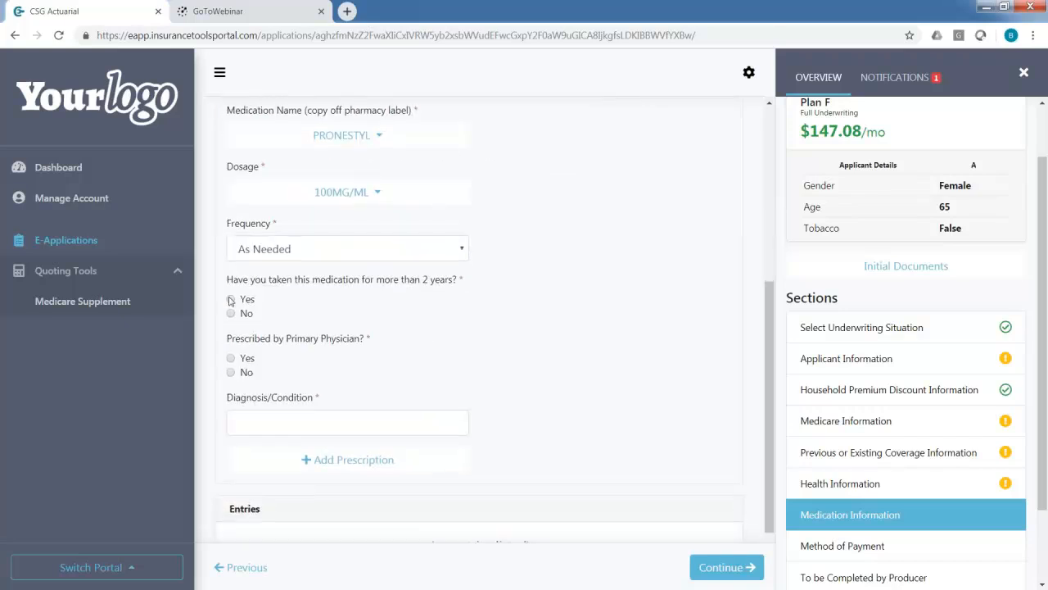
scroll(283, 381, down, 1)
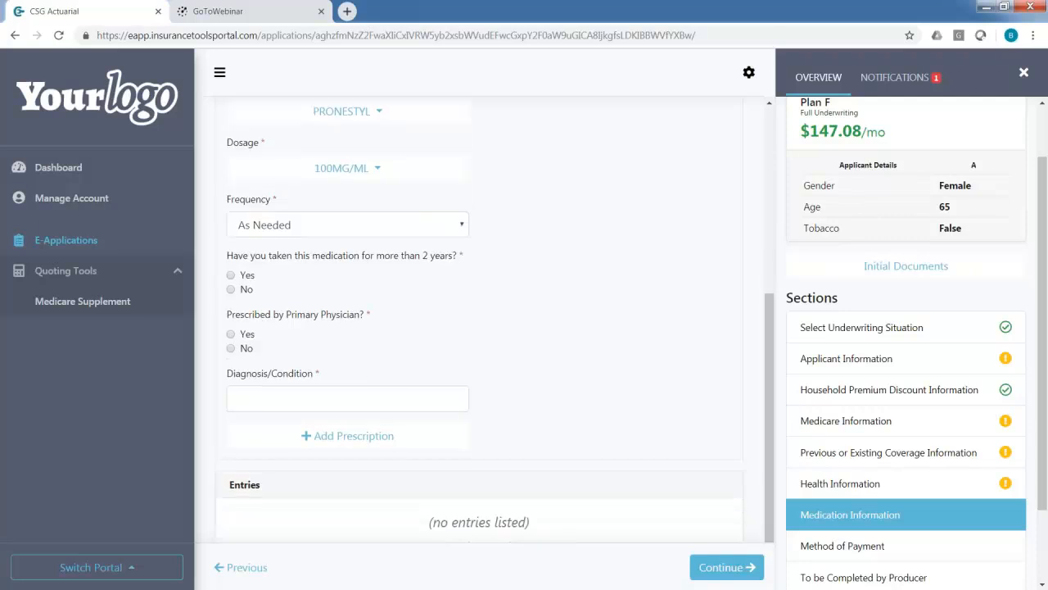
scroll(311, 391, down, 1)
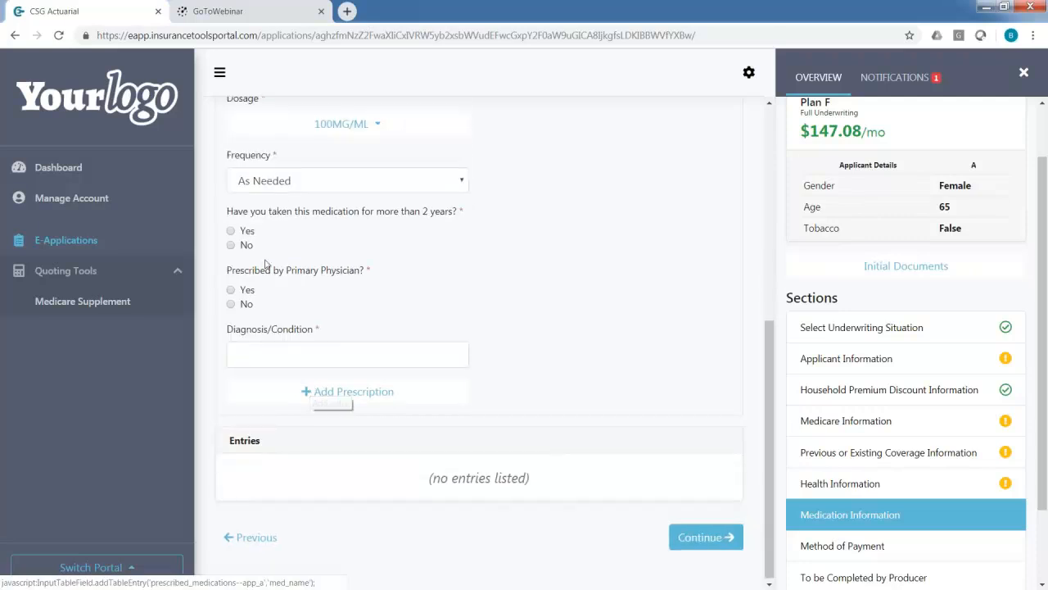
click(232, 232)
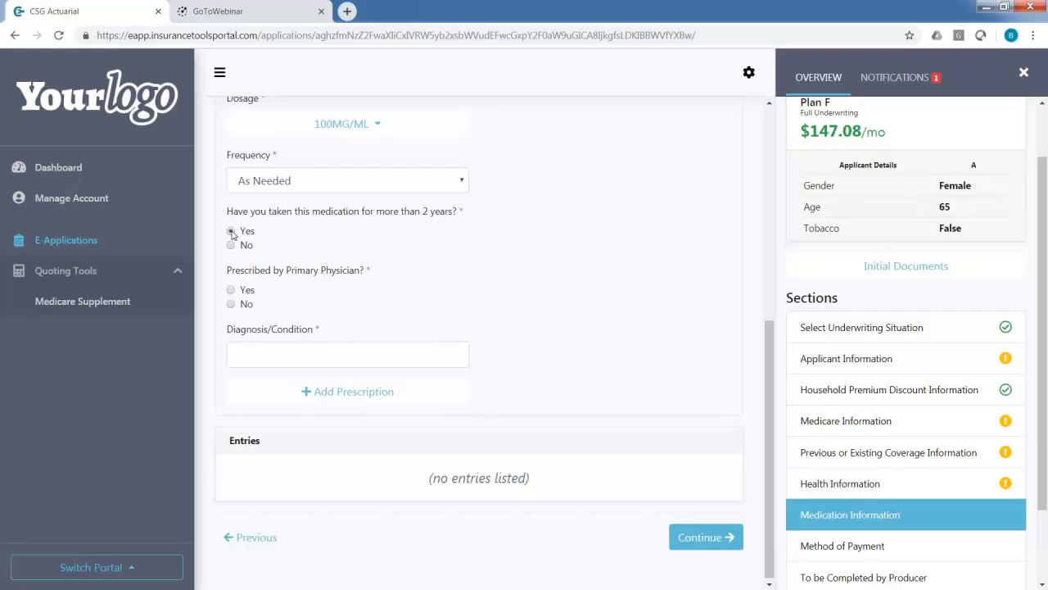
click(296, 361)
text(Kind)
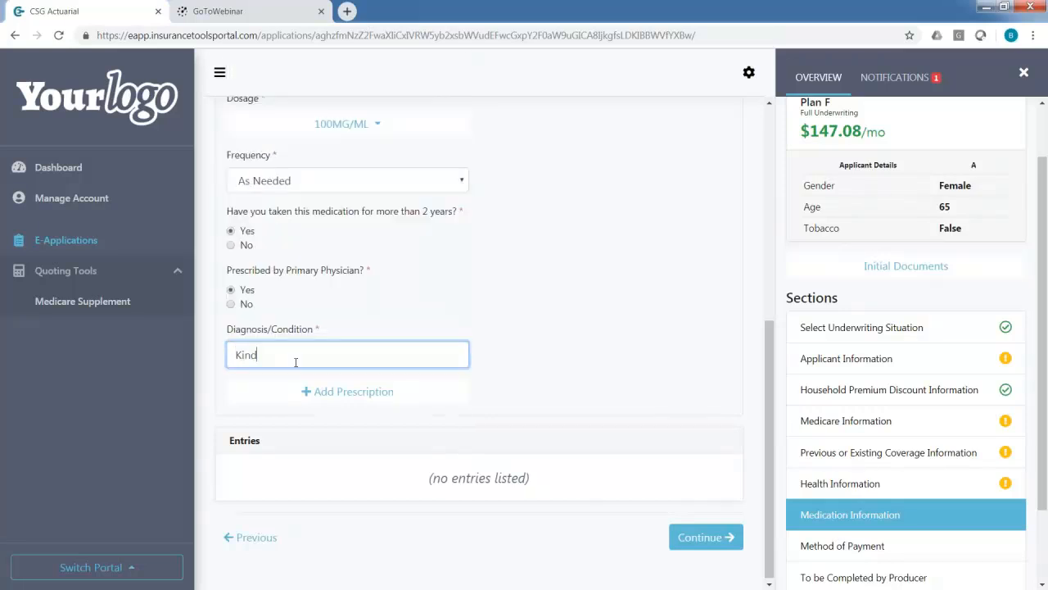
key(BackSpace)
key(BackSpace)
text(dney)
click(347, 391)
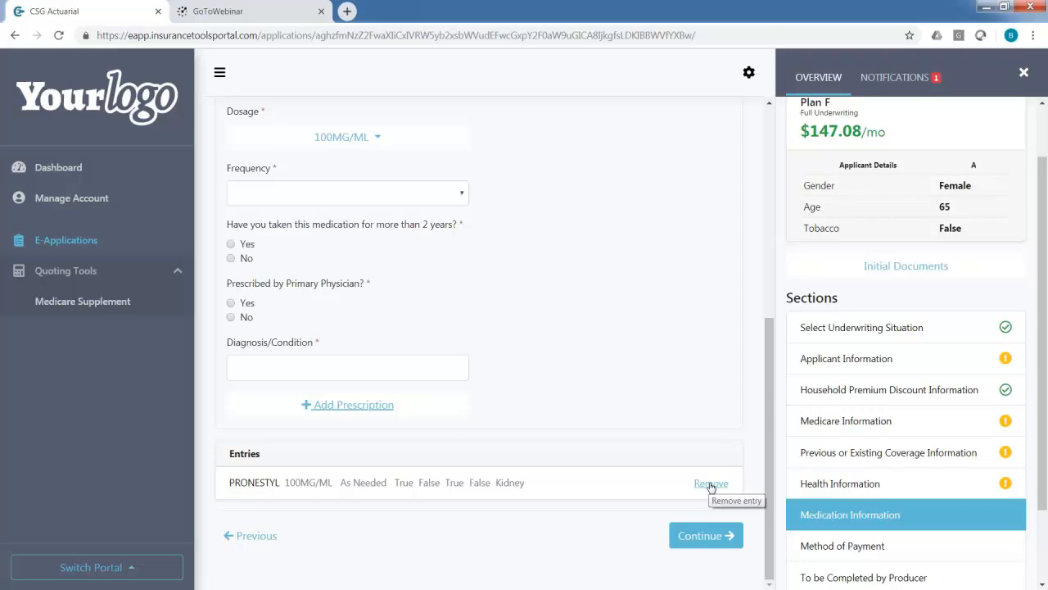
Step: In the Method of Payment section, try Yes for a print for wet signature application and change the answer to No
scroll(868, 447, down, 2)
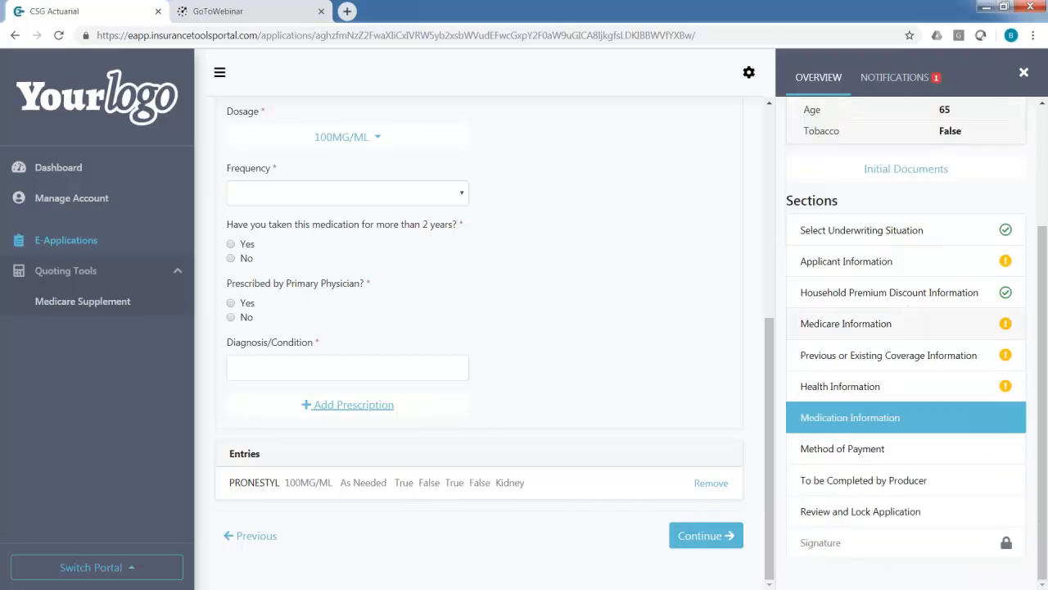
click(875, 449)
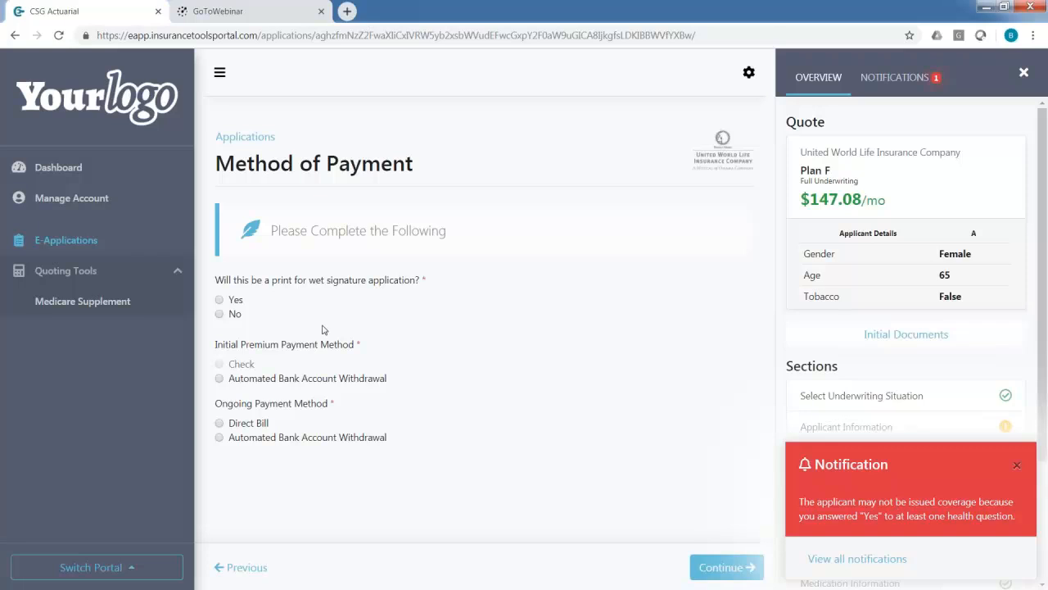
click(219, 299)
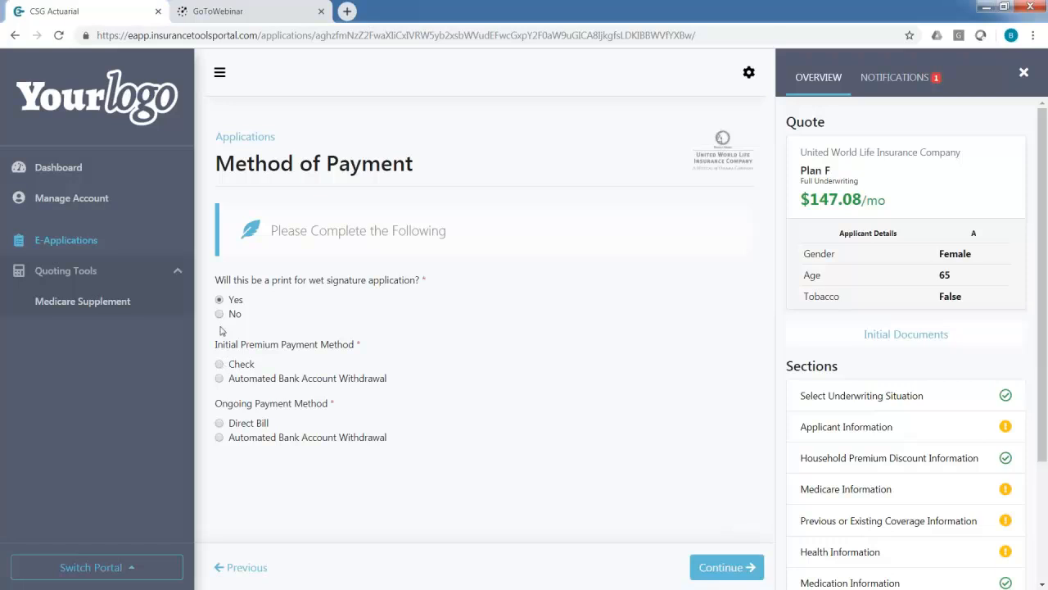
drag(249, 280, 391, 280)
click(391, 280)
click(220, 313)
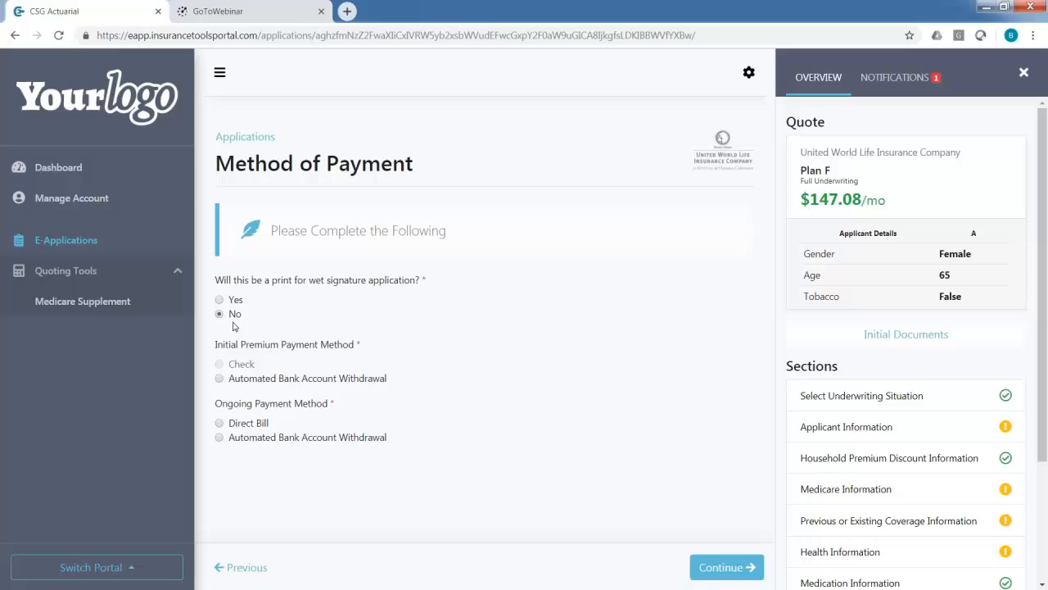
Step: Choose Automated Bank Account Withdrawal for both the initial premium and the ongoing payment method
click(219, 379)
scroll(347, 367, down, 1)
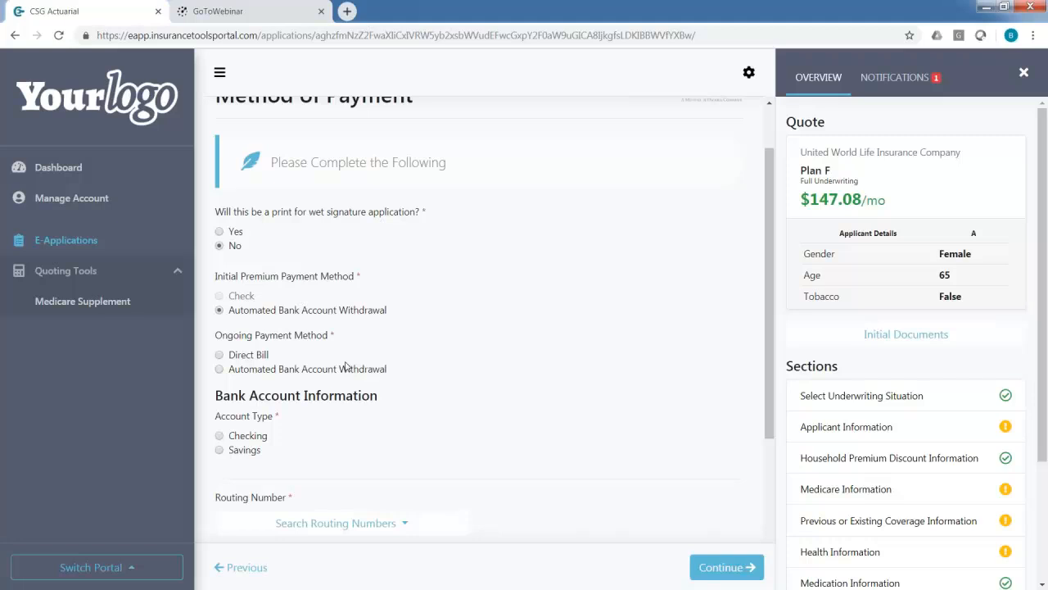
click(218, 369)
scroll(237, 377, down, 1)
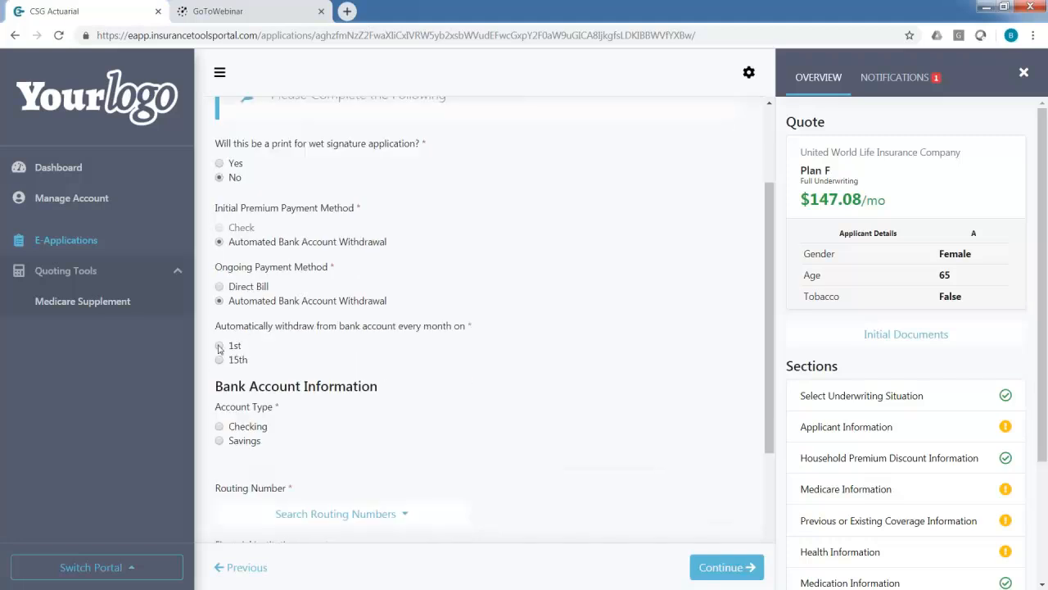
Step: Set the monthly bank withdrawal to the 1st and the account type to Savings
click(219, 347)
click(219, 440)
scroll(396, 395, down, 1)
scroll(395, 394, down, 3)
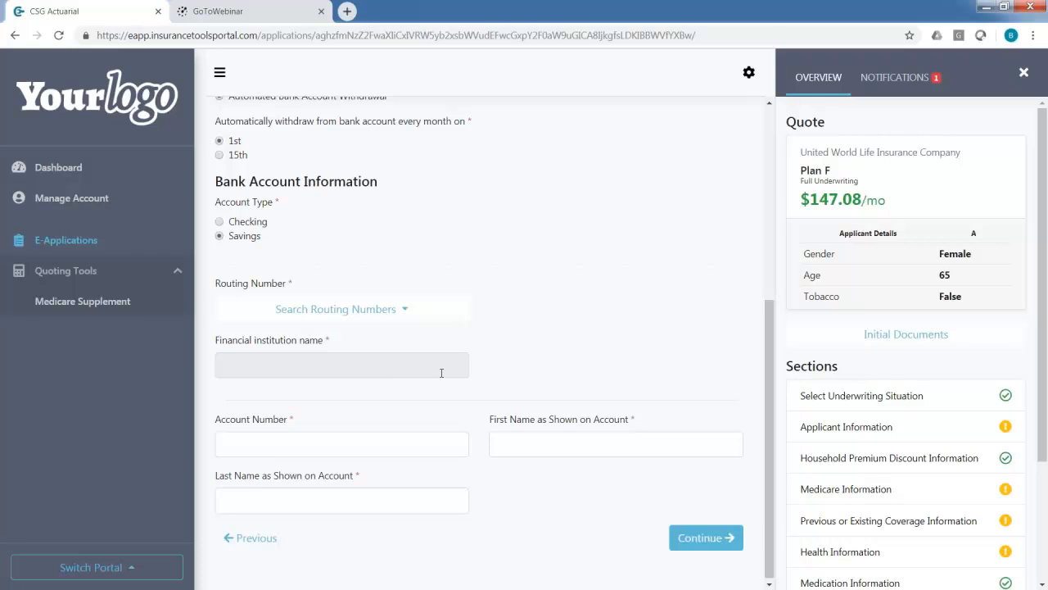
Step: In the To be Completed by Producer section, answer Yes to accurately recording the applicant's information and to having interviewed the applicant
scroll(1004, 419, down, 2)
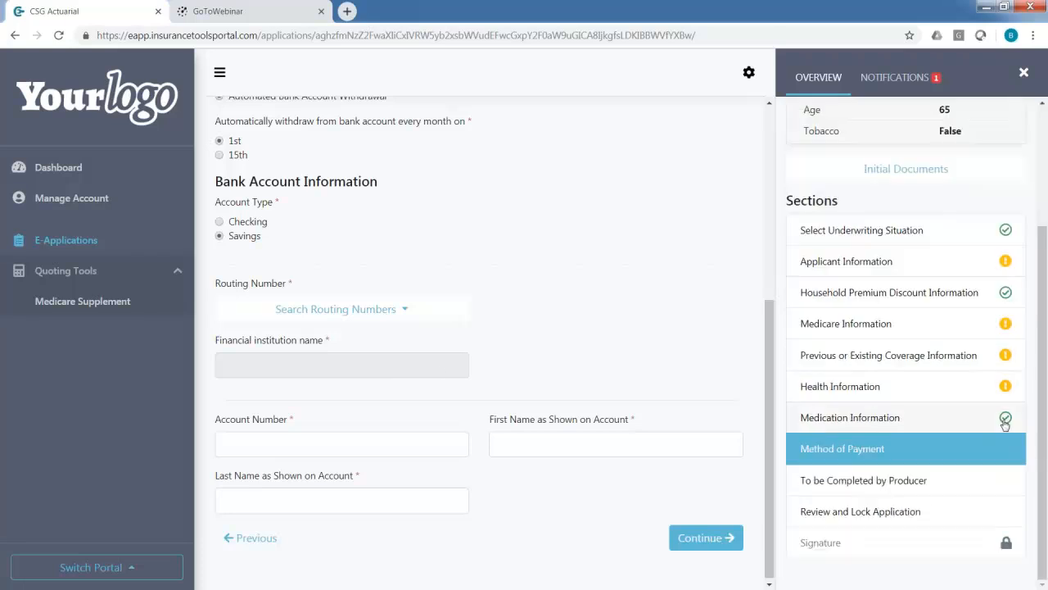
click(906, 487)
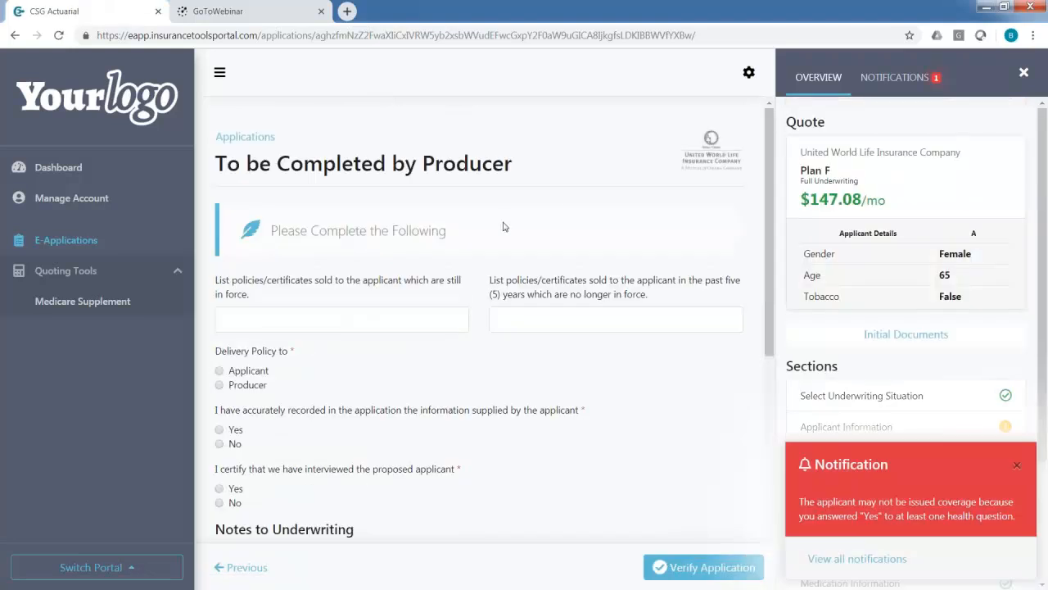
scroll(501, 228, down, 2)
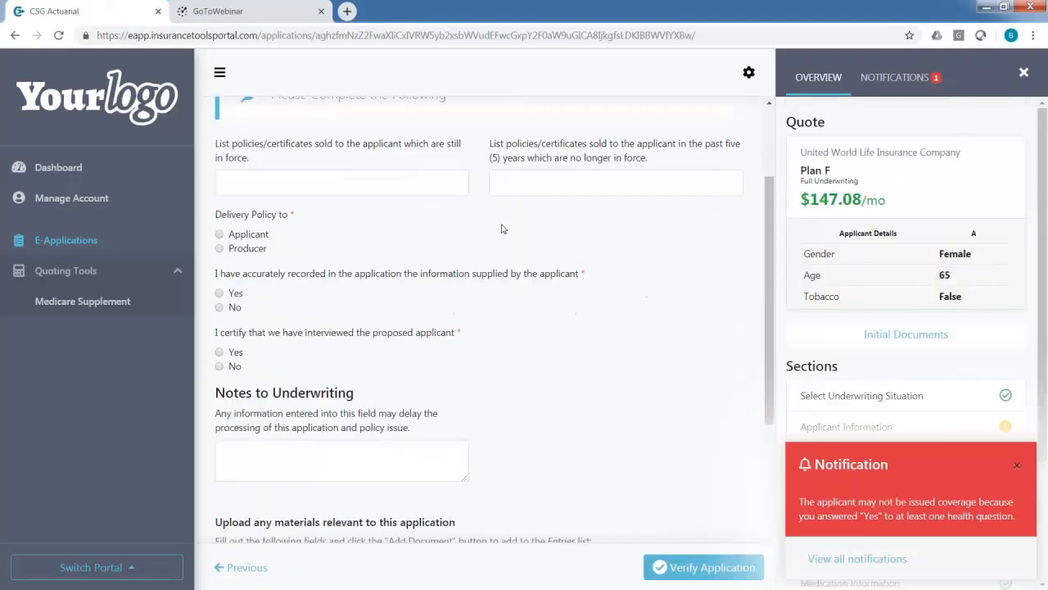
click(220, 294)
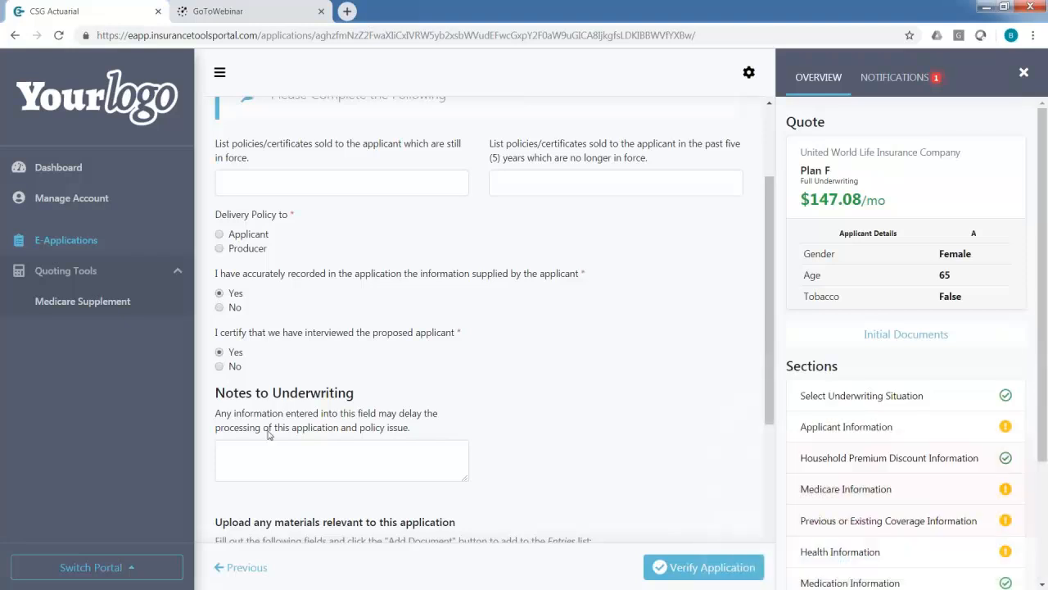
Step: Enter "alsdflkjwkljer" in the Notes to Underwriting field and view the area for uploading relevant materials
scroll(278, 344, down, 2)
click(273, 309)
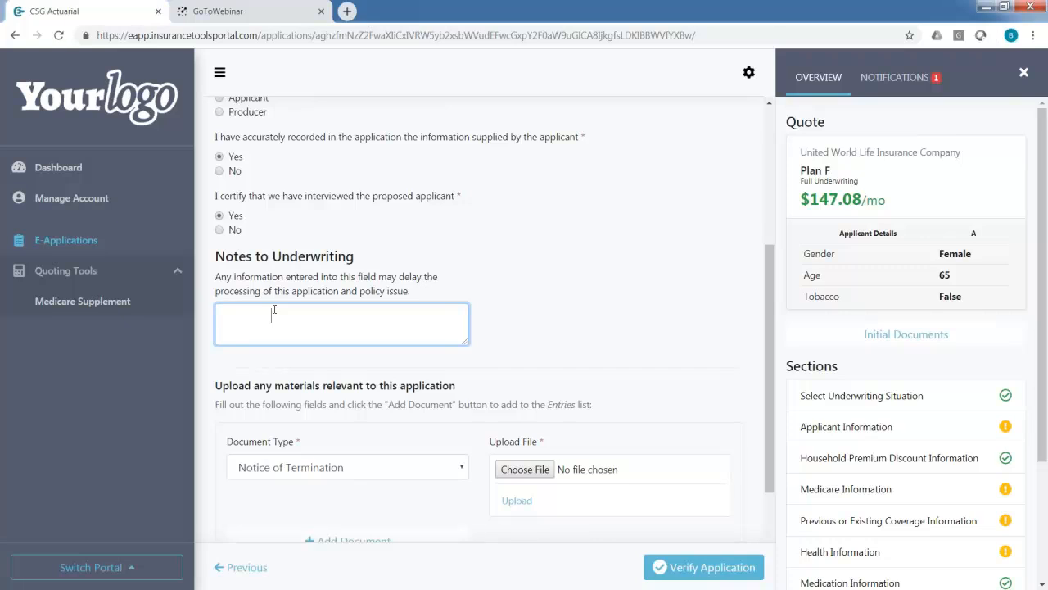
text(alsdflkjwkljer)
scroll(302, 329, down, 2)
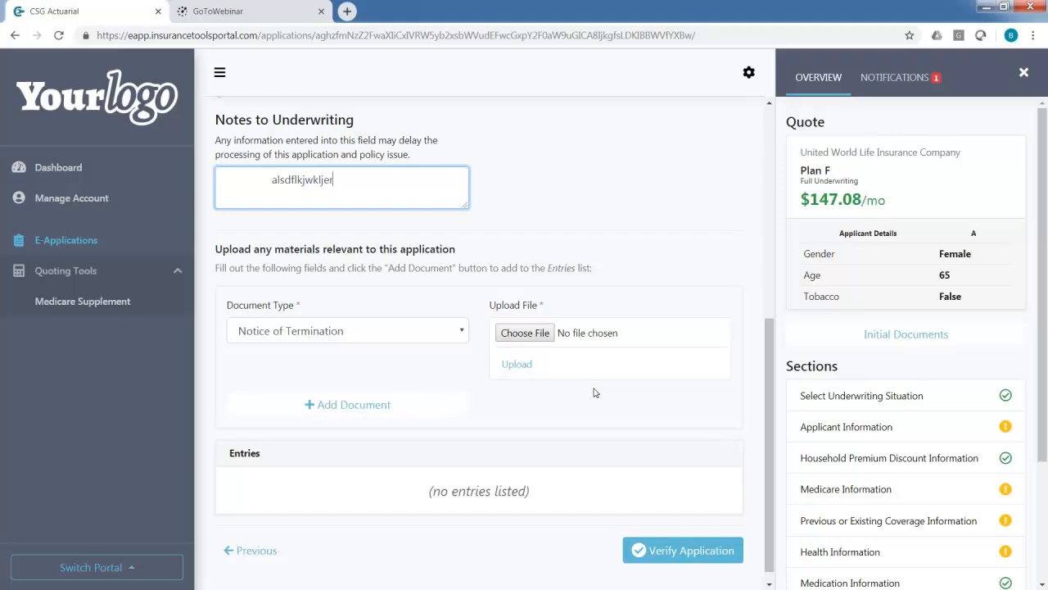
scroll(595, 392, up, 3)
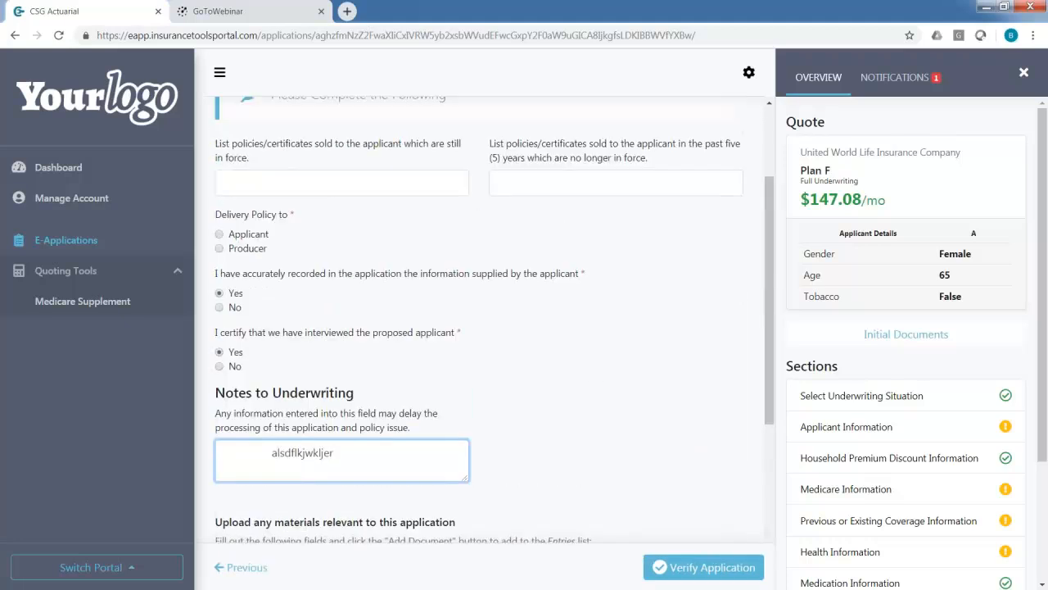
scroll(466, 276, down, 3)
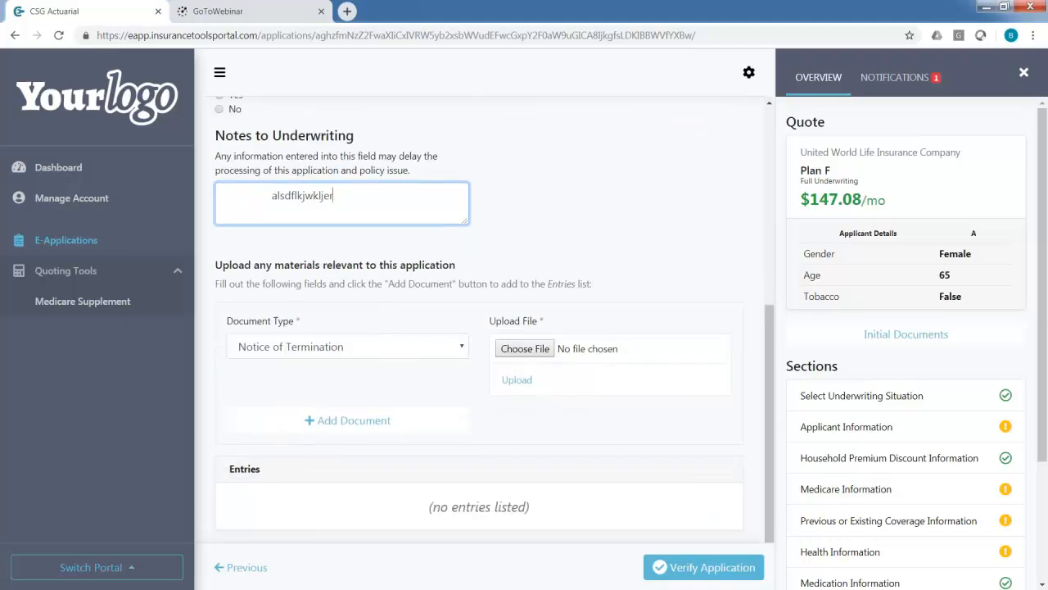
Step: Open the Review and Lock Application section and examine the highlighted unanswered questions from Applicant Information through Medicare Information
scroll(880, 450, down, 2)
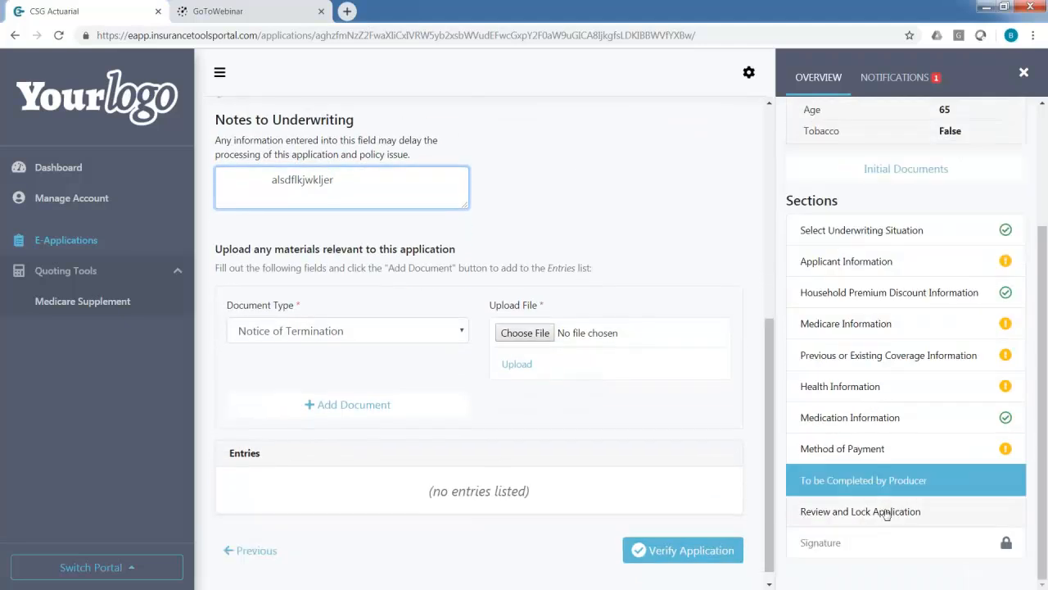
click(886, 512)
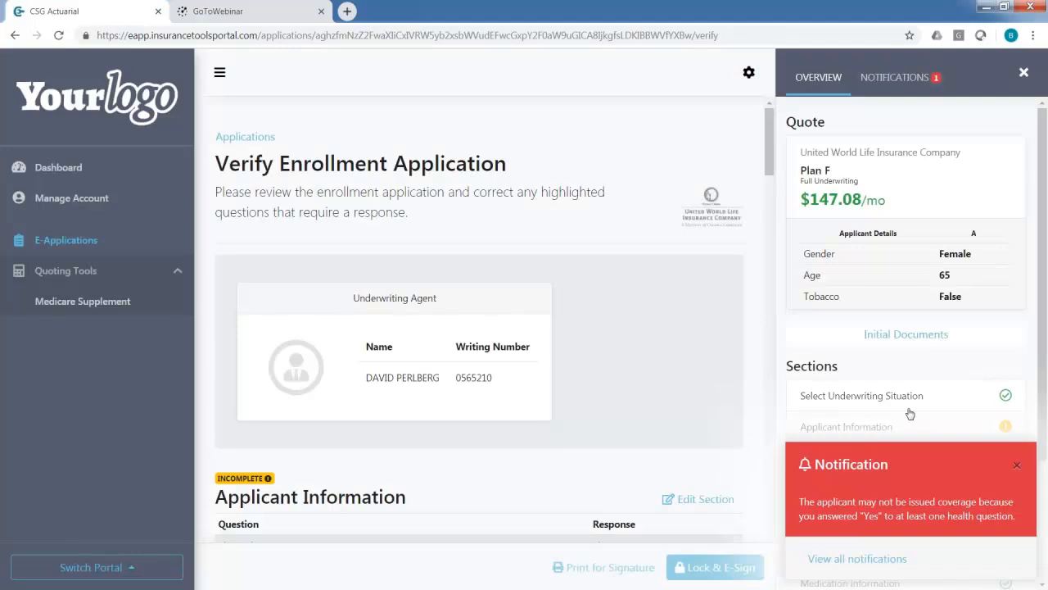
scroll(466, 318, down, 3)
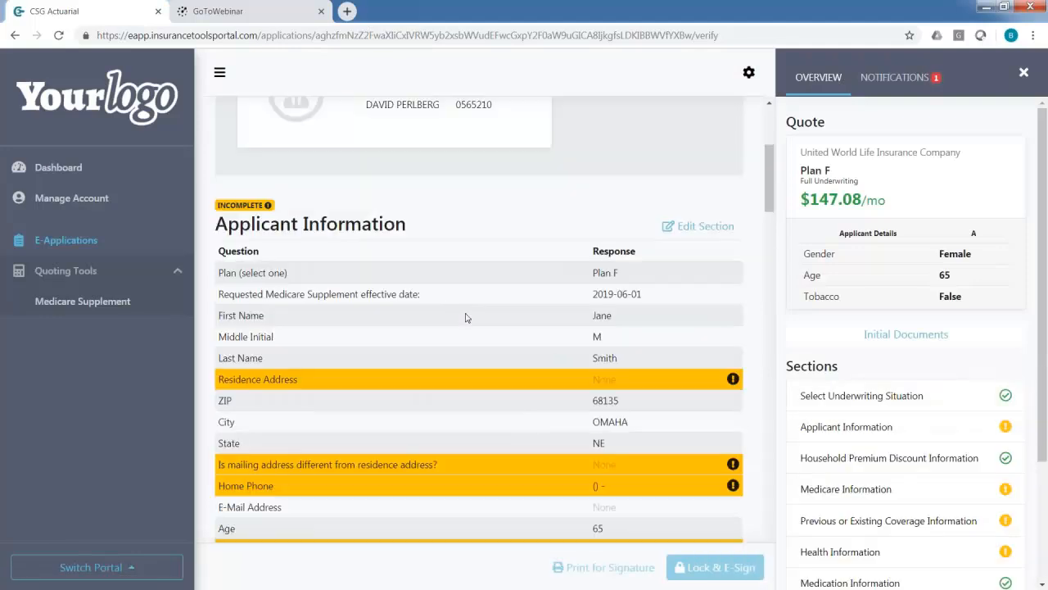
scroll(449, 306, down, 1)
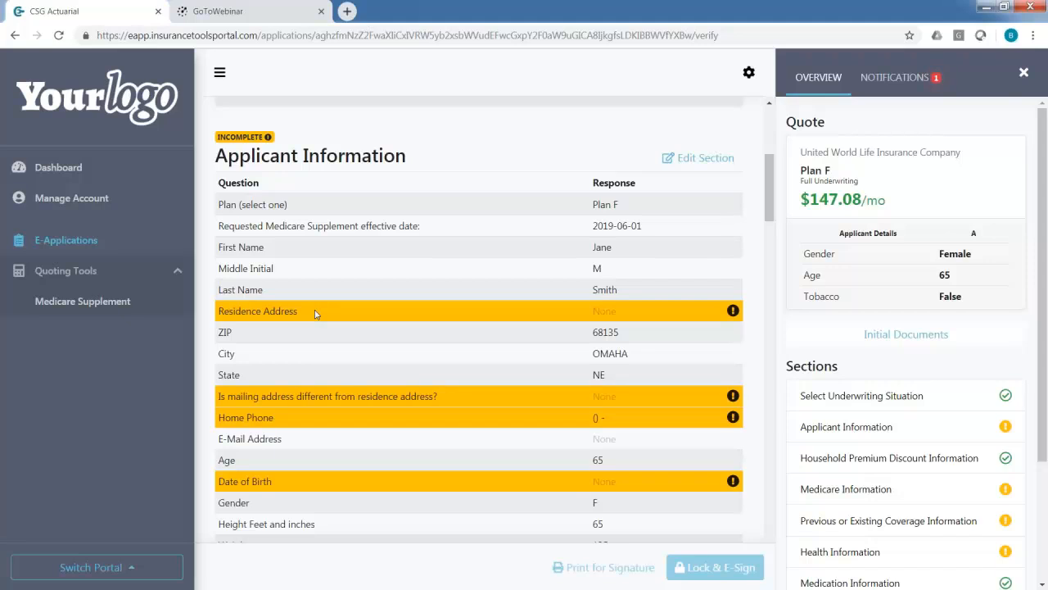
scroll(284, 298, down, 5)
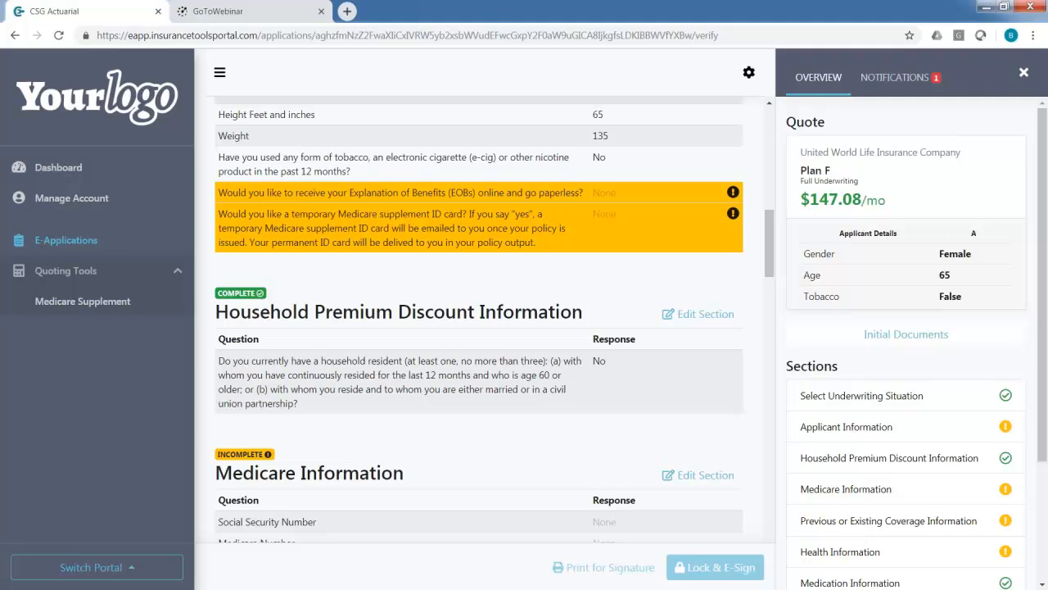
scroll(479, 319, up, 7)
scroll(479, 319, down, 6)
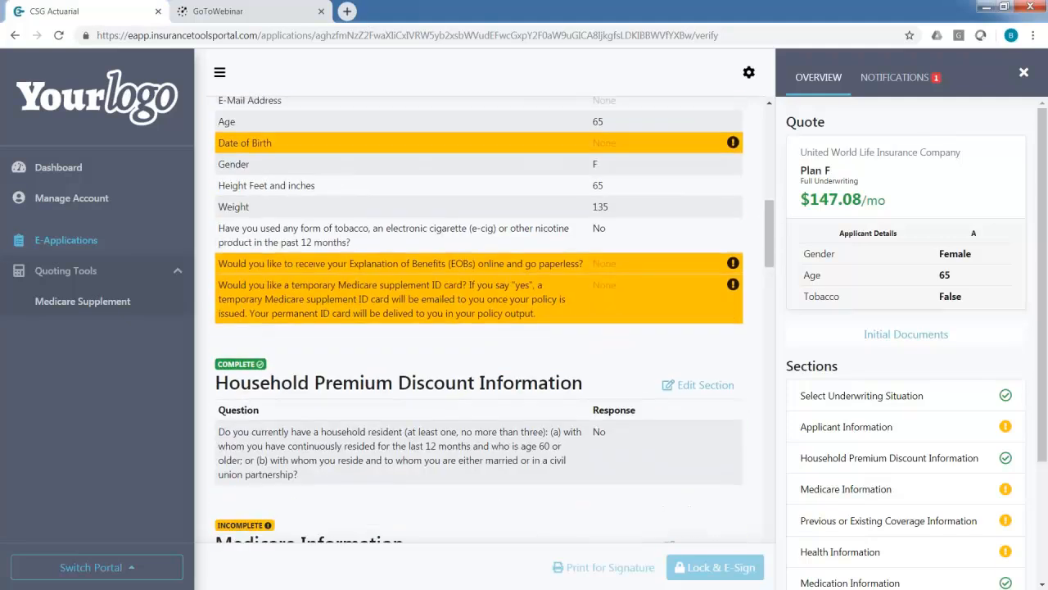
scroll(278, 231, down, 3)
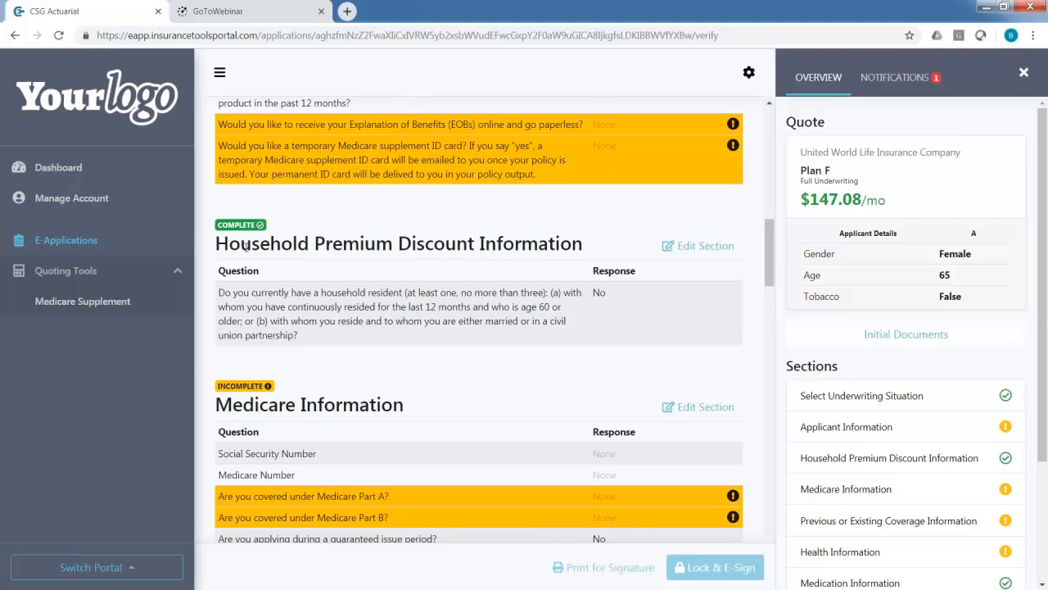
scroll(262, 247, down, 3)
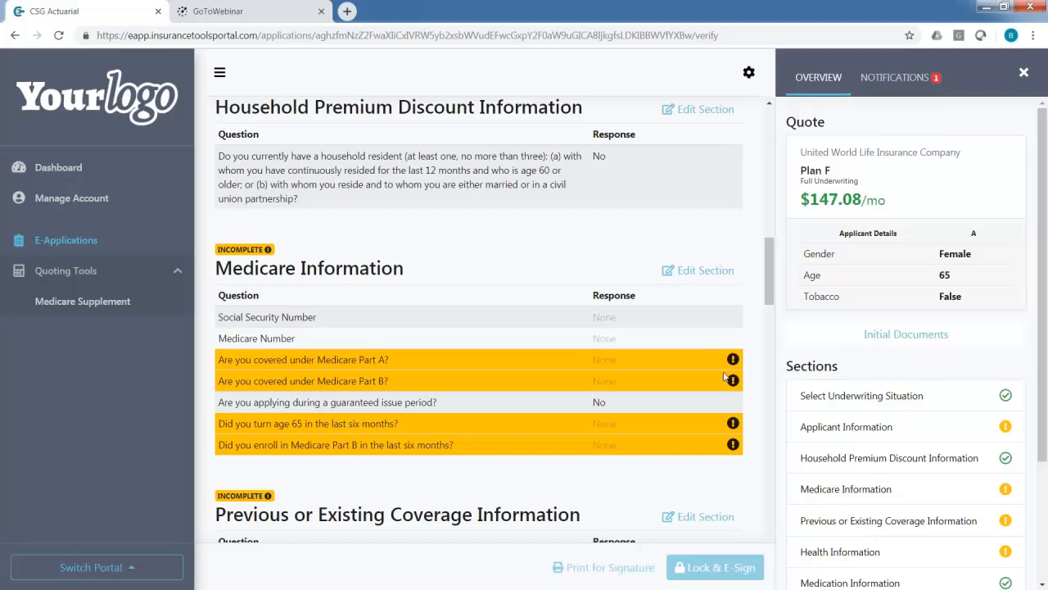
Step: Try to lock and e-sign the application from the verification page
scroll(966, 461, down, 2)
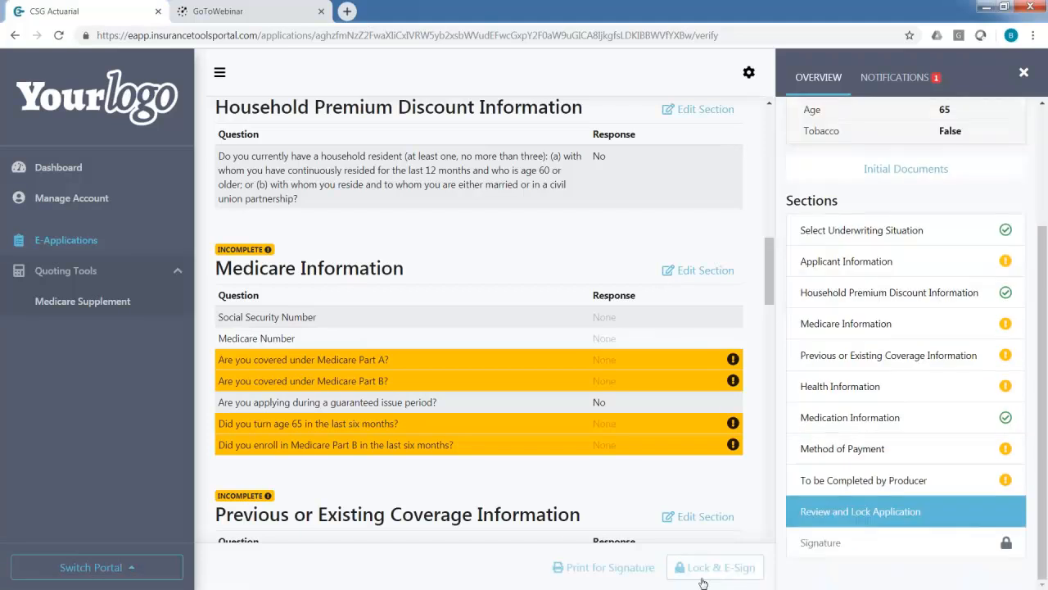
click(701, 581)
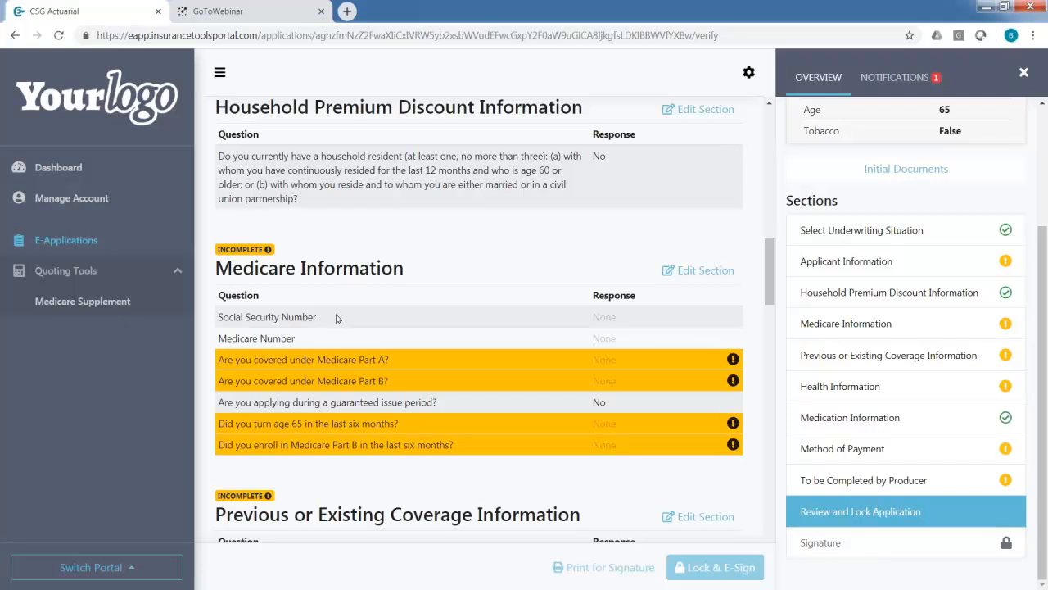
scroll(667, 424, down, 1)
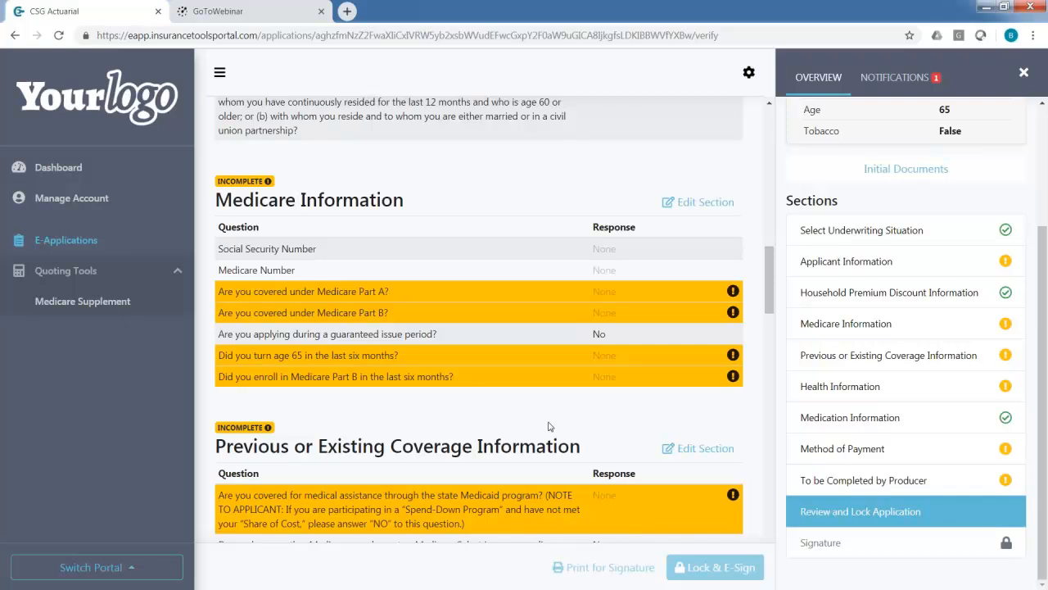
drag(293, 408, 331, 419)
click(334, 410)
Step: Return to the portal dashboard and open the list of active e-applications
click(102, 172)
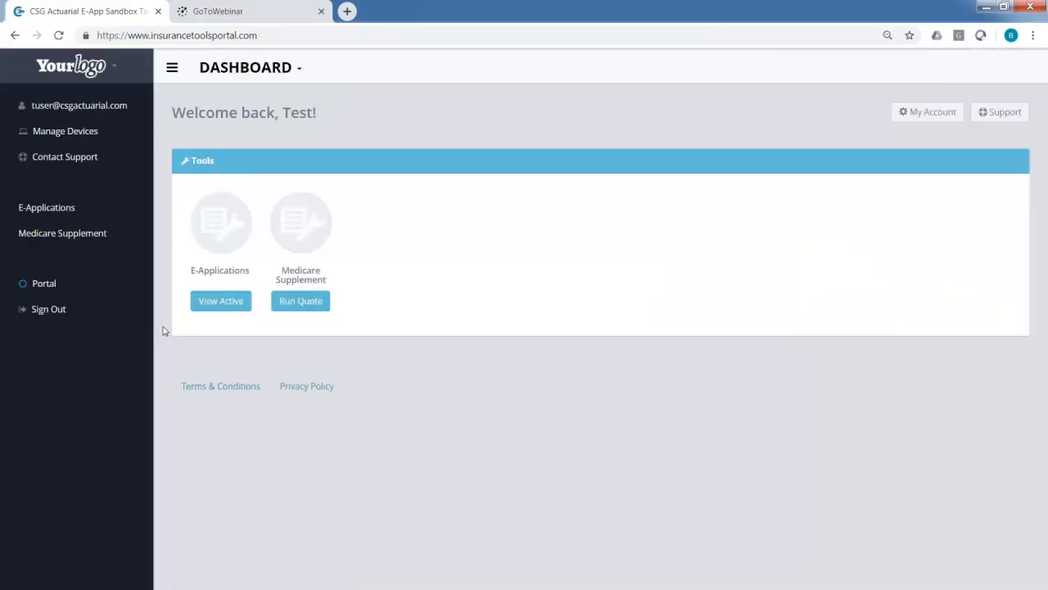
click(215, 300)
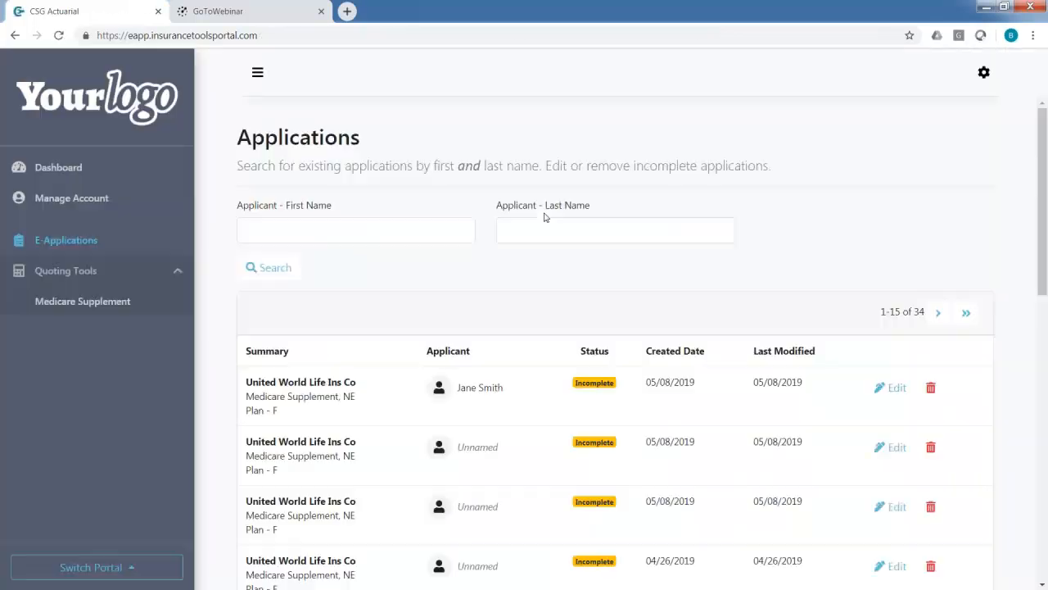
Step: Examine the applications list, checking the summary, applicant, status and date columns and the edit and delete options
scroll(539, 223, down, 3)
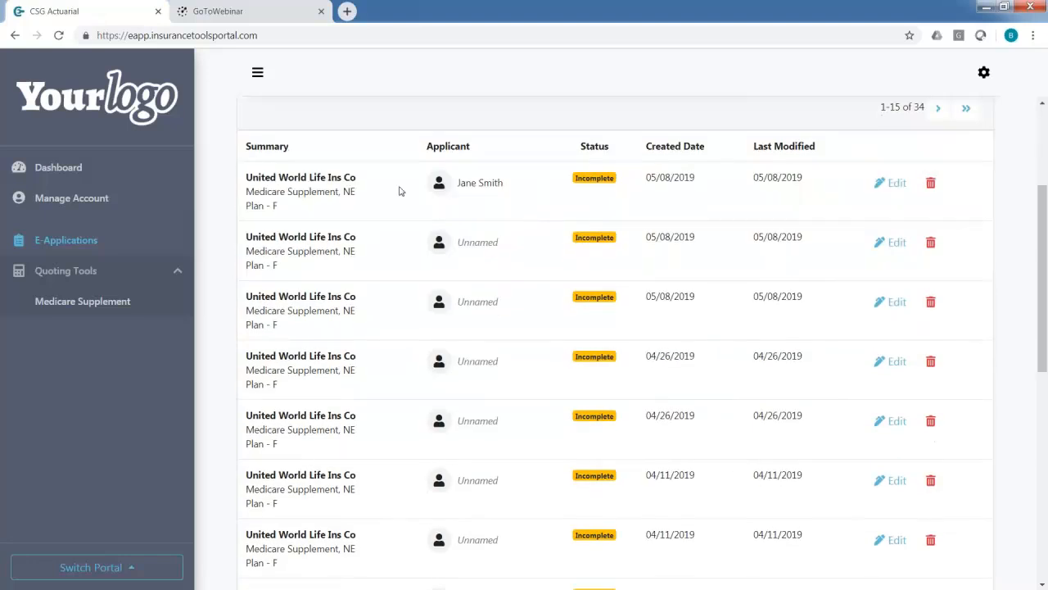
drag(255, 192, 642, 194)
click(665, 201)
drag(573, 178, 624, 182)
click(742, 219)
mouse_move(572, 179)
mouse_down()
mouse_move(631, 185)
mouse_move(576, 182)
mouse_up()
click(630, 186)
click(608, 203)
double_click(606, 178)
click(848, 186)
scroll(723, 345, down, 4)
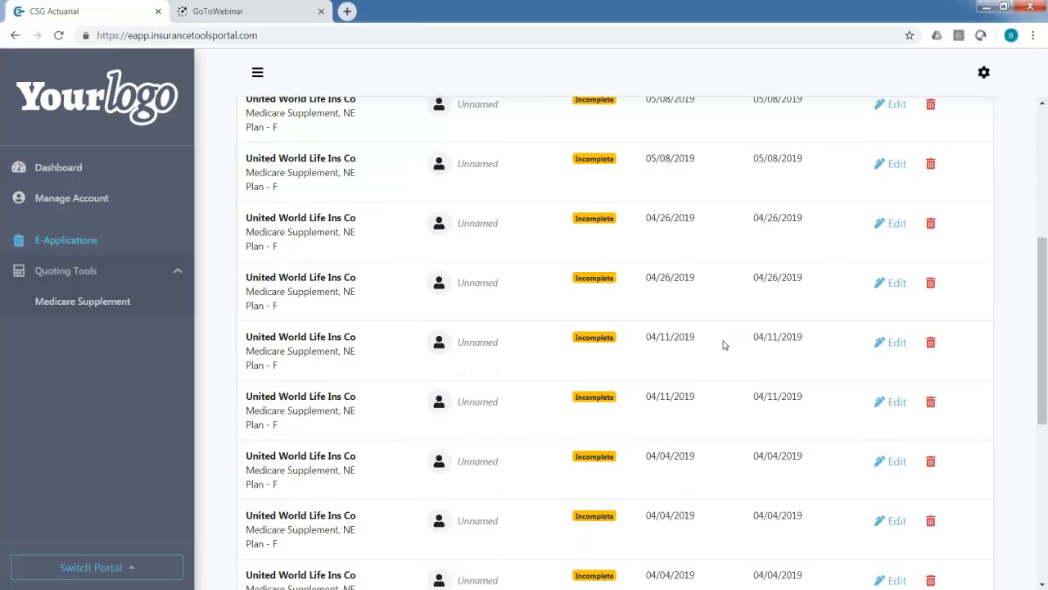
scroll(716, 350, up, 5)
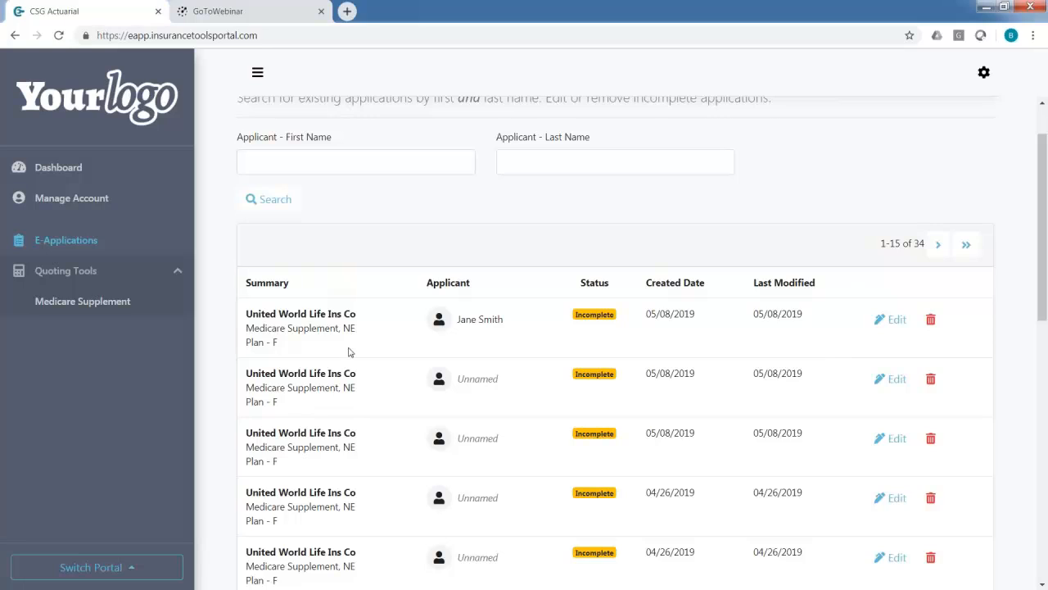
scroll(349, 352, up, 1)
click(540, 229)
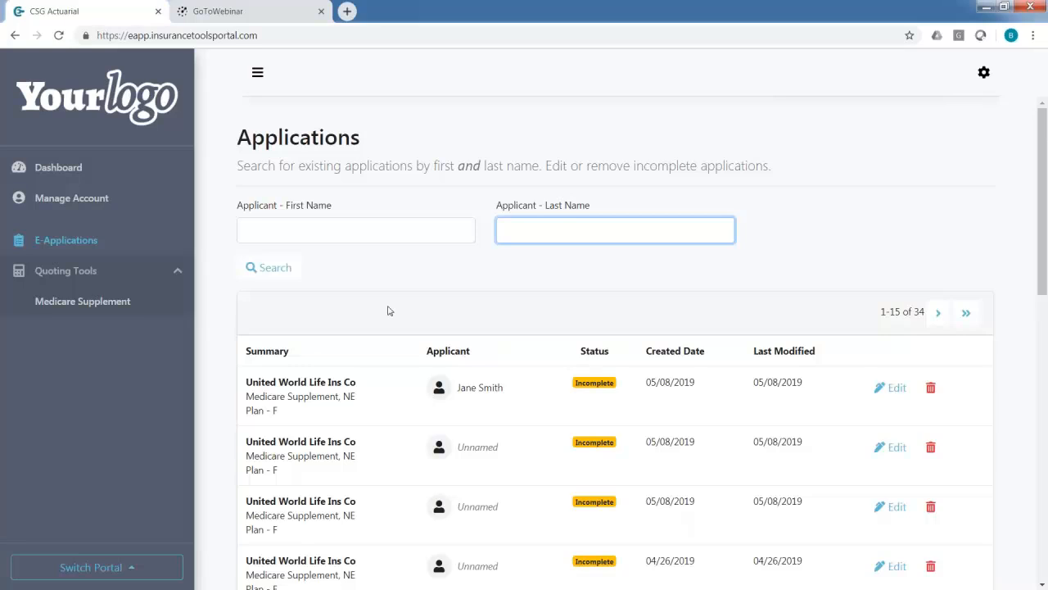
scroll(384, 311, down, 4)
scroll(360, 270, up, 4)
click(346, 229)
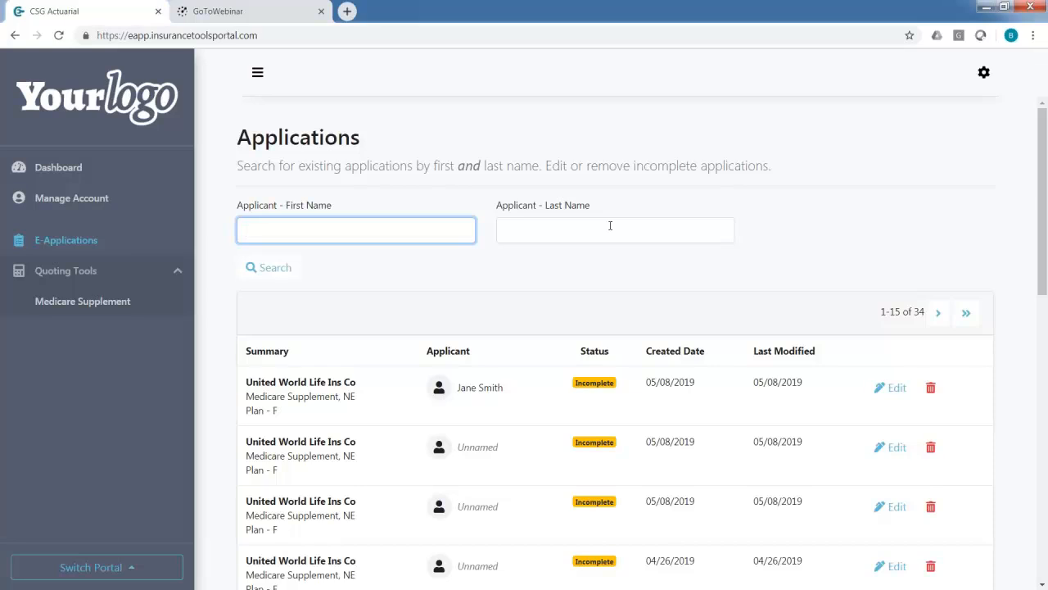
Step: Reopen the first application in the list for editing and go to its Select Underwriting Situation section
click(887, 387)
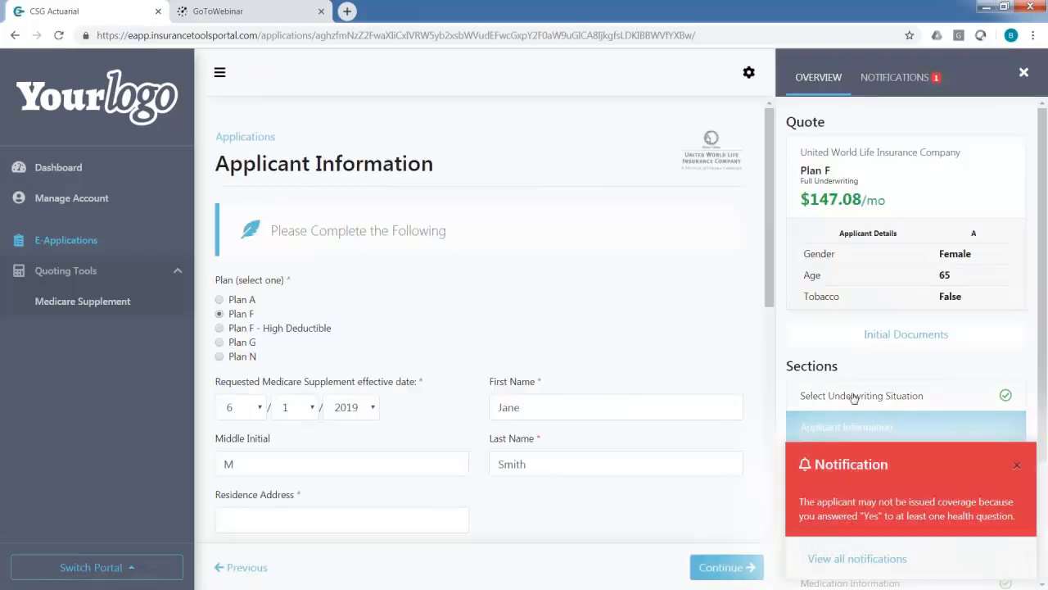
click(854, 397)
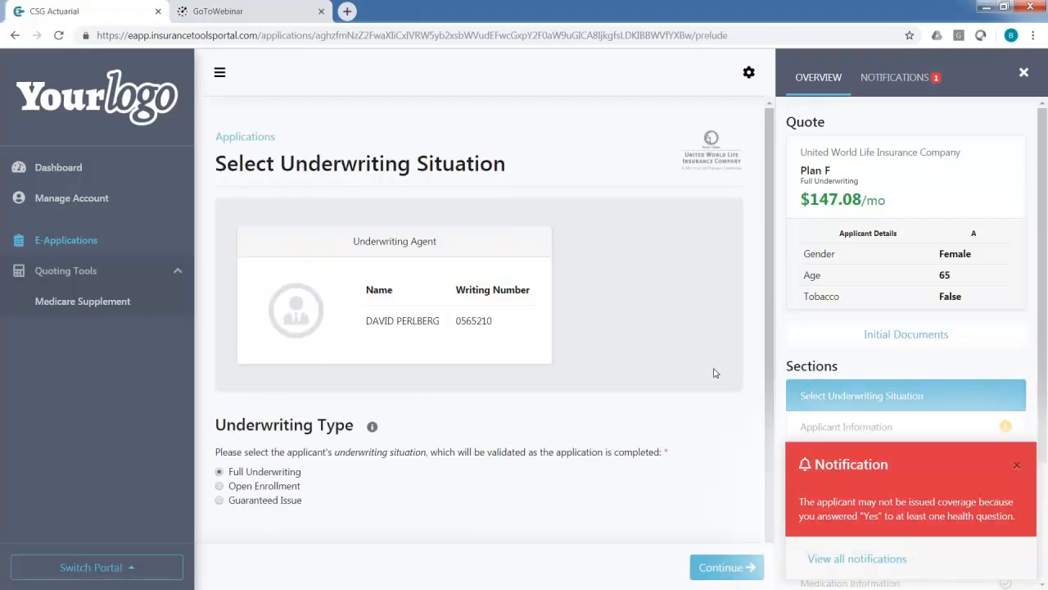
Step: Show the descriptions of the underwriting types and dismiss the health question notification
click(373, 427)
scroll(388, 429, down, 3)
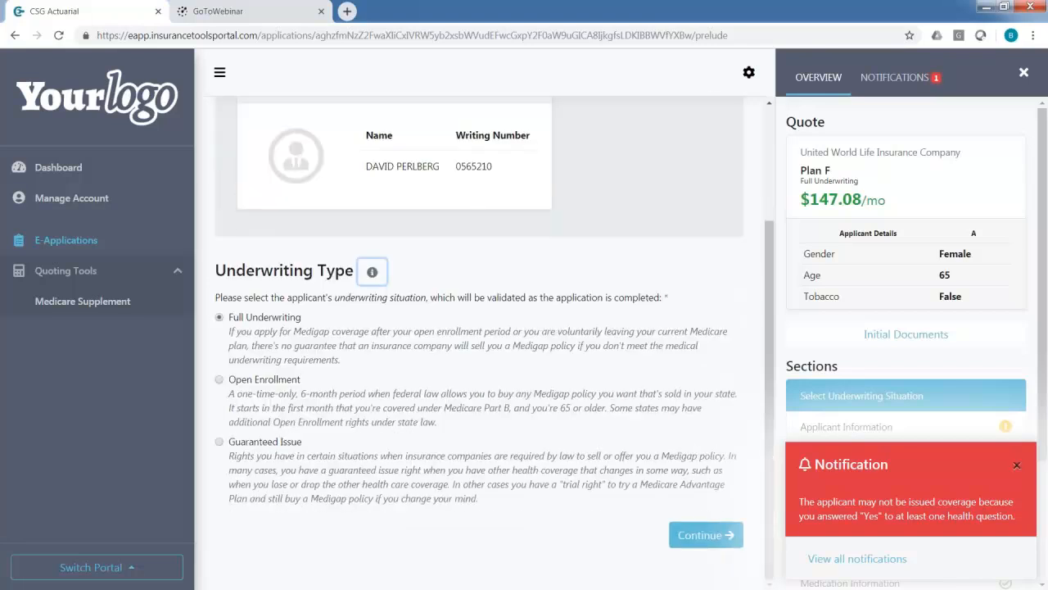
click(1018, 466)
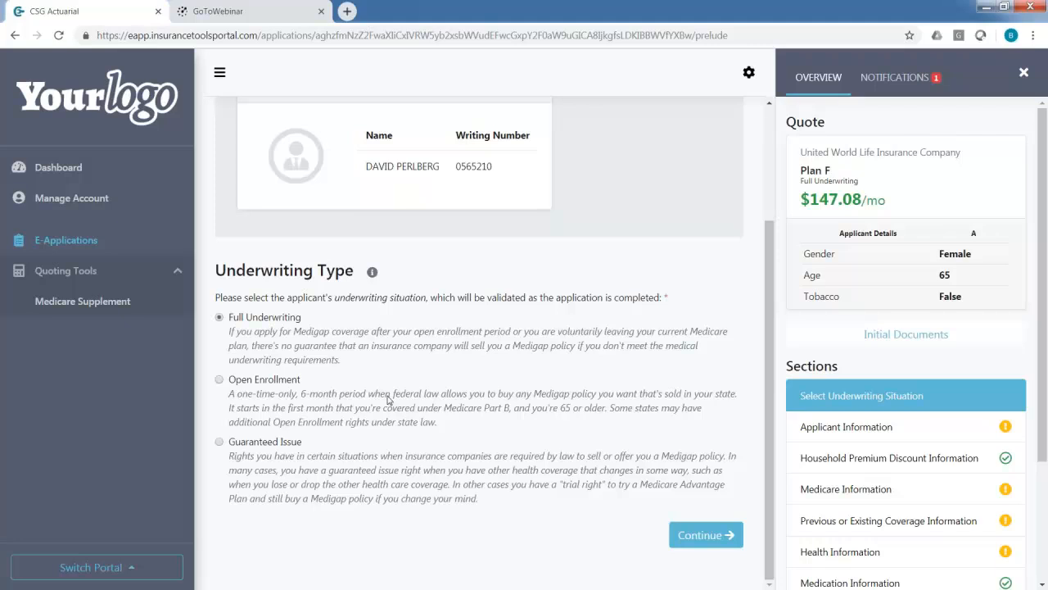
Step: Change the underwriting type to Guaranteed Issue
drag(340, 361, 235, 337)
click(239, 341)
click(220, 442)
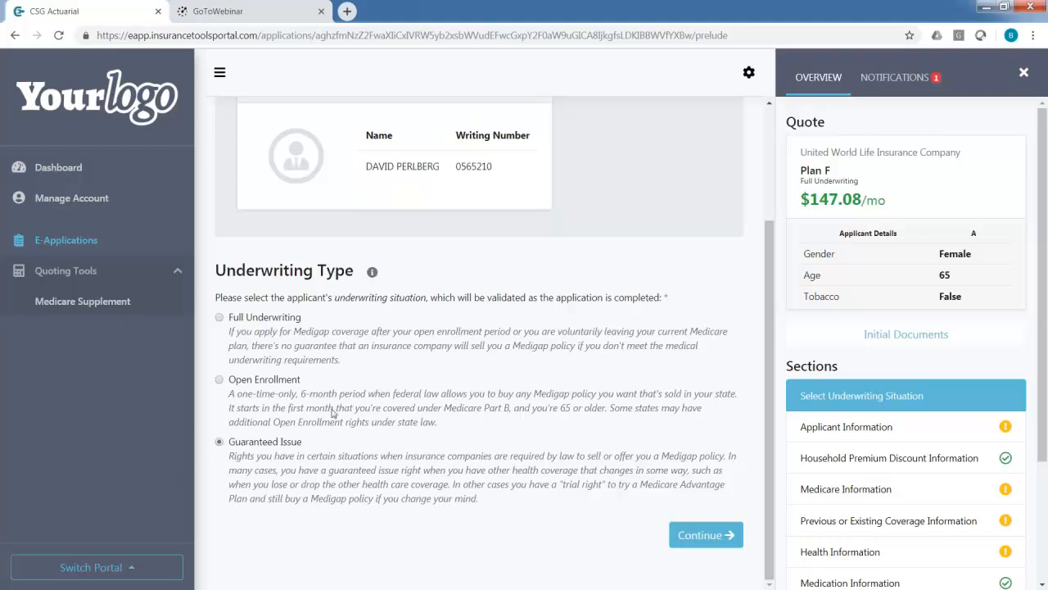